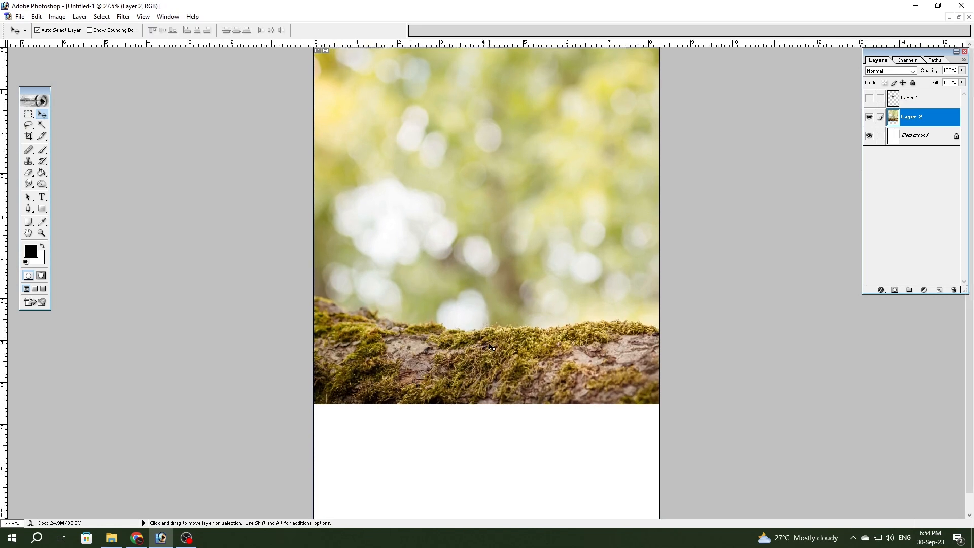
Move the forest photo down to the canvas's lower edge, with its tree trunk along the right edge of the canvas.
key(z)
right_click(519, 299)
click(548, 354)
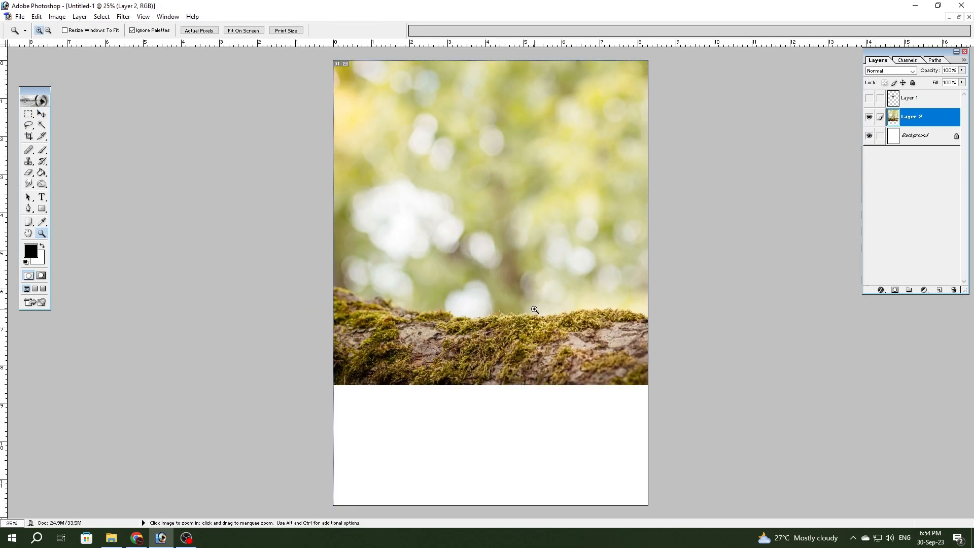
key(v)
key(ctrl+t)
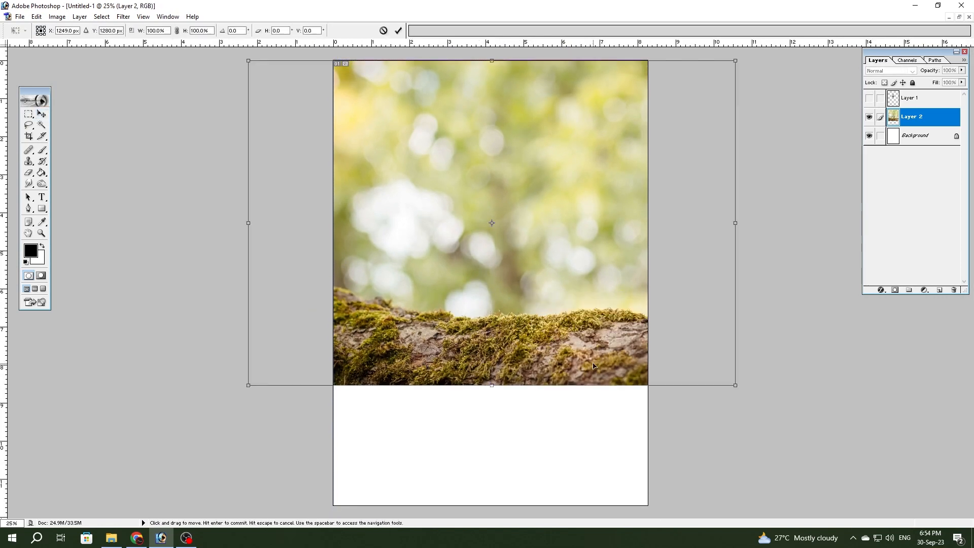
drag(639, 334, 553, 447)
mouse_move(325, 306)
mouse_down()
mouse_move(477, 291)
mouse_move(559, 297)
mouse_move(333, 282)
mouse_move(322, 306)
mouse_up()
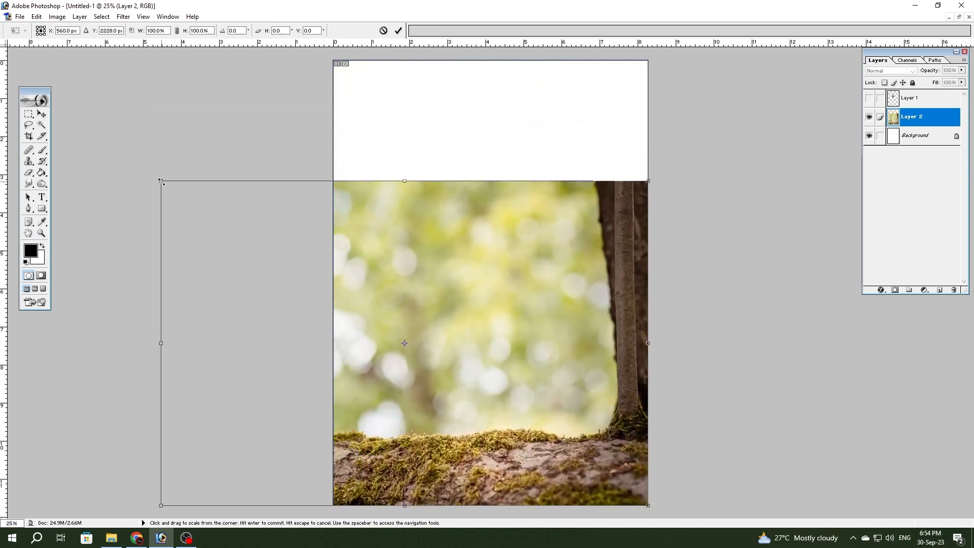
Stretch the forest photo to about 127% width and 137% height so it covers the whole canvas.
drag(160, 180, 66, 61)
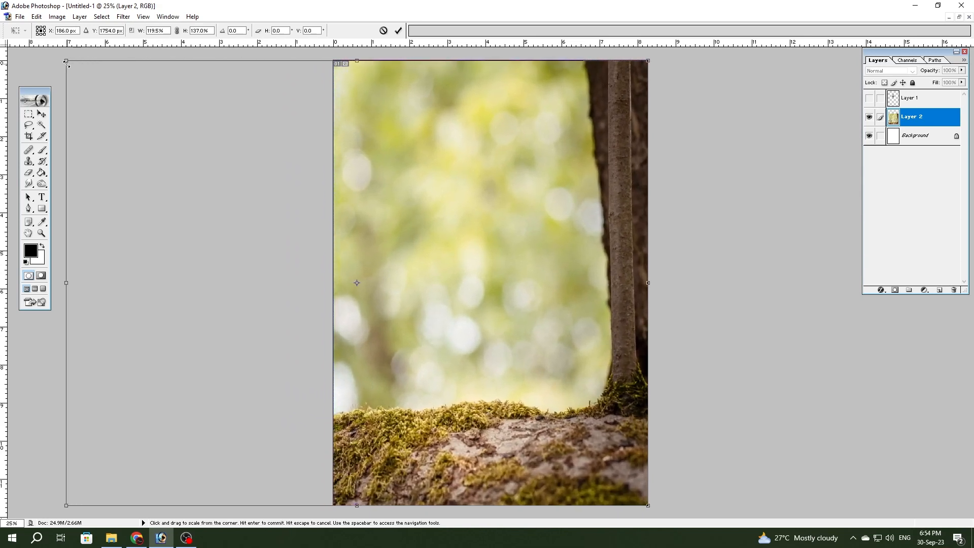
drag(648, 282, 685, 295)
drag(566, 317, 541, 319)
key(Return)
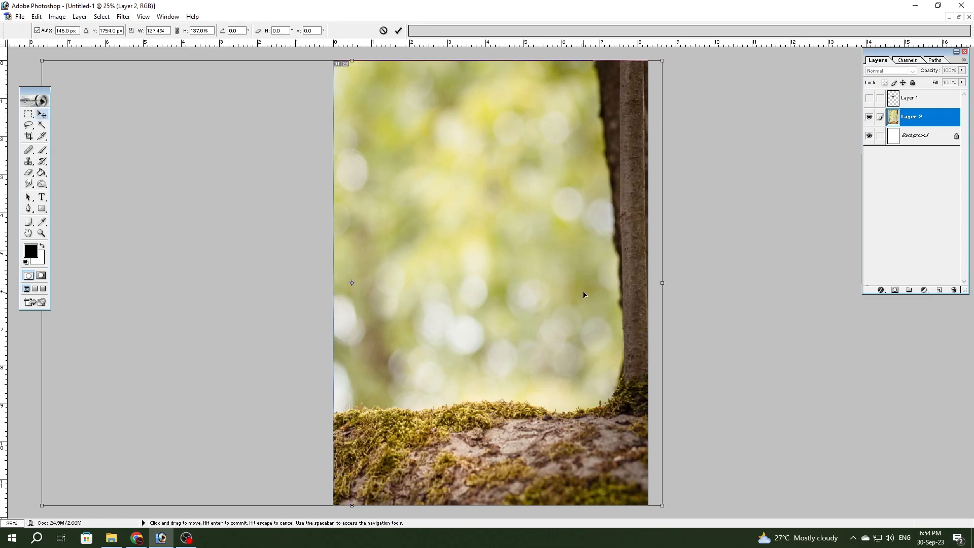
Make Layer 1 visible and move the cut-out boy down onto the mossy log.
click(911, 97)
click(868, 97)
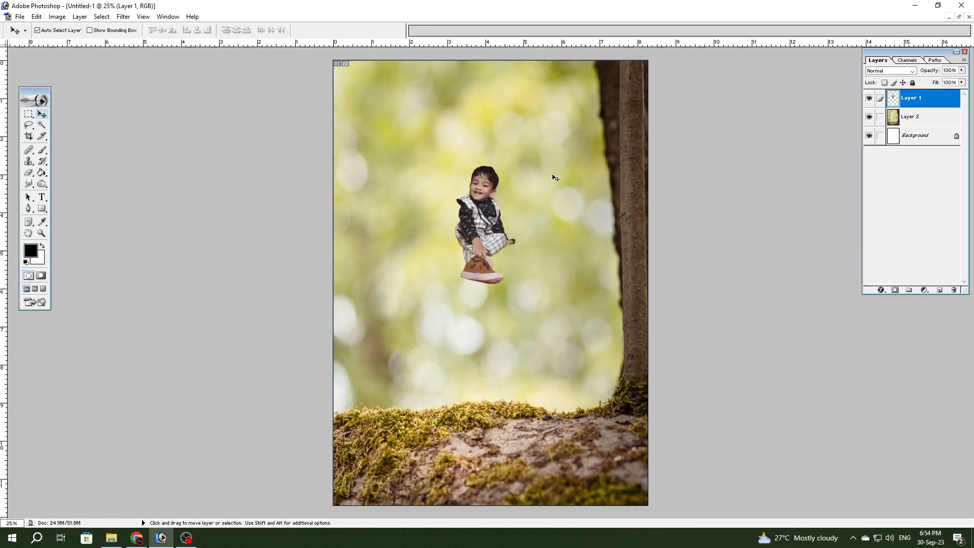
drag(475, 212, 470, 382)
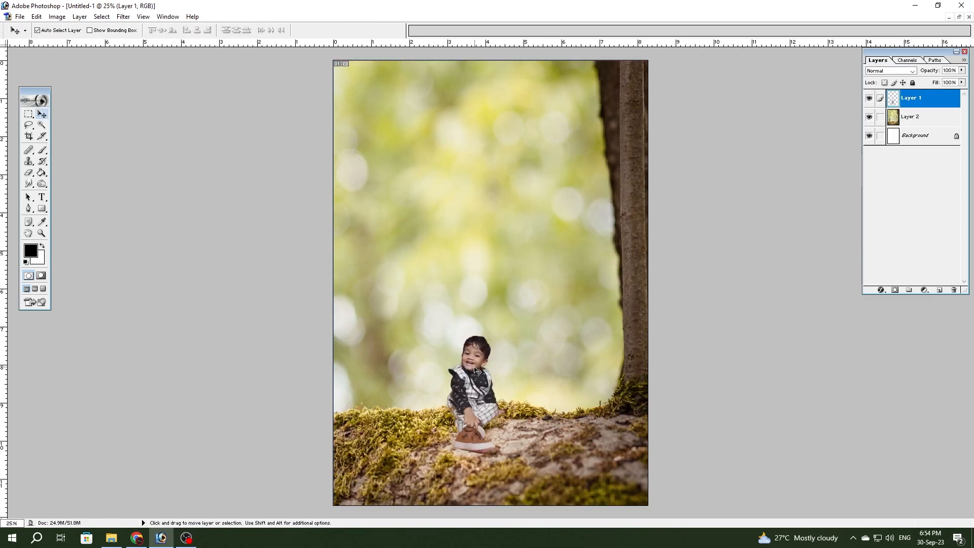
Enlarge the boy to about 239% width and 233% height and seat him on the log near the canvas's lower edge.
key(ctrl+t)
drag(447, 333, 358, 176)
drag(423, 220, 461, 273)
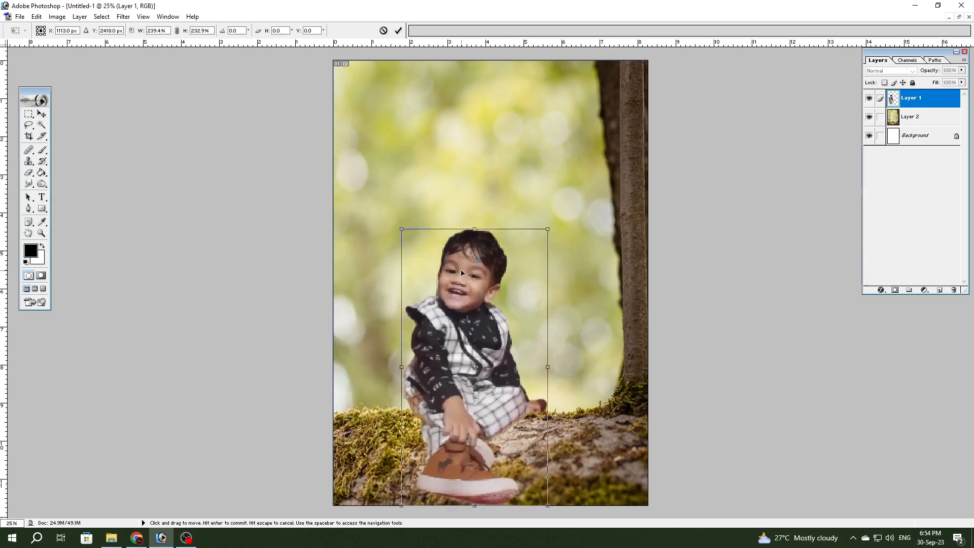
key(Return)
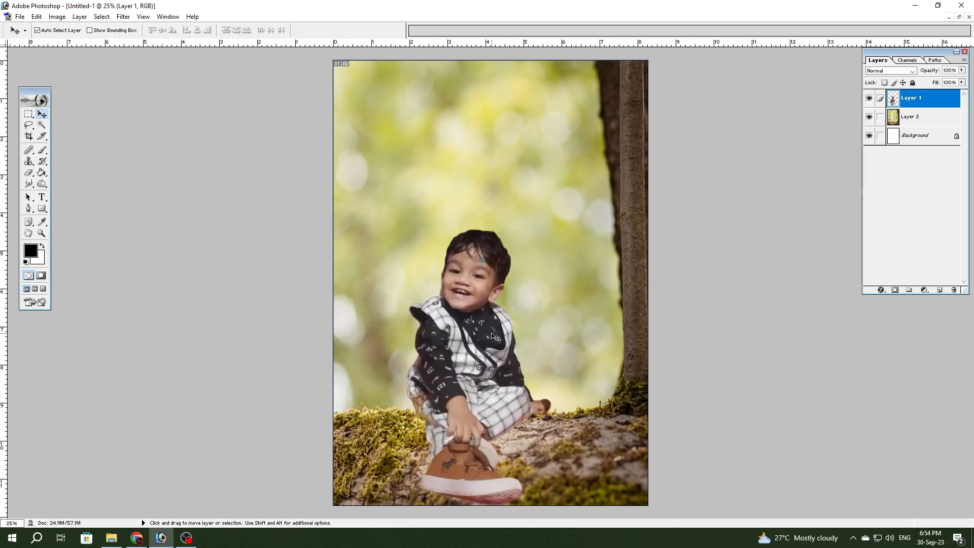
drag(490, 345, 488, 354)
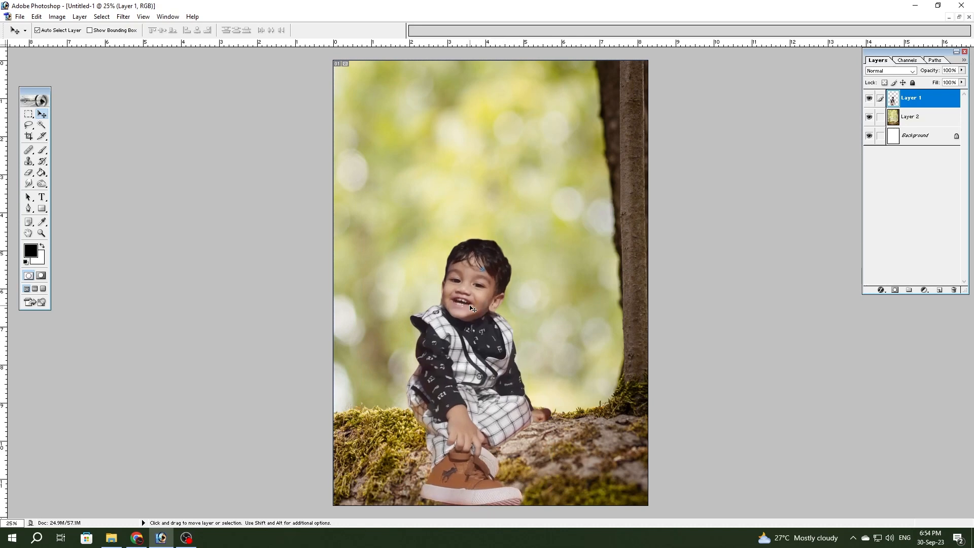
Fine-tune the boy's size and position, scaling him up slightly so his shoe reaches the canvas's lower edge.
key(ctrl+t)
drag(549, 235, 574, 192)
drag(496, 268, 488, 283)
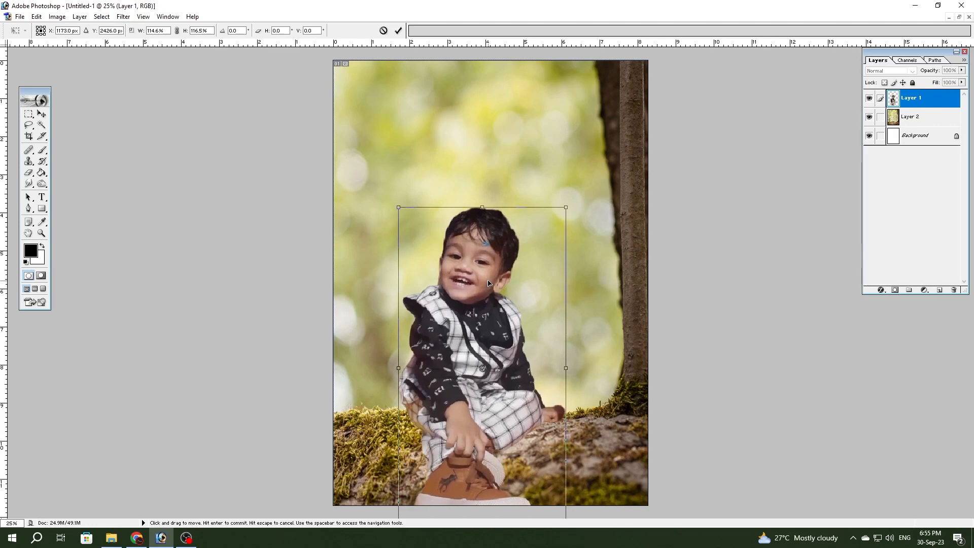
drag(565, 207, 552, 229)
drag(470, 350, 478, 344)
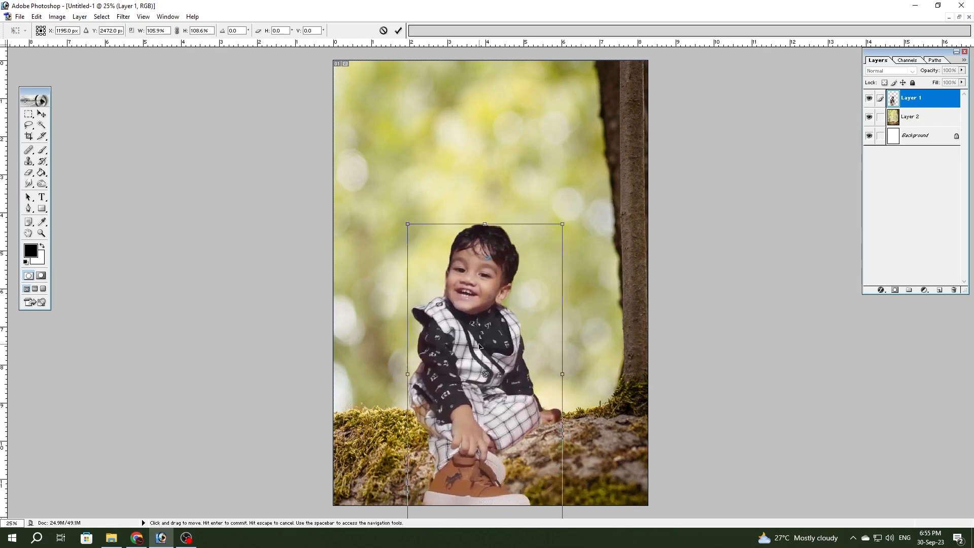
drag(407, 224, 414, 229)
key(Return)
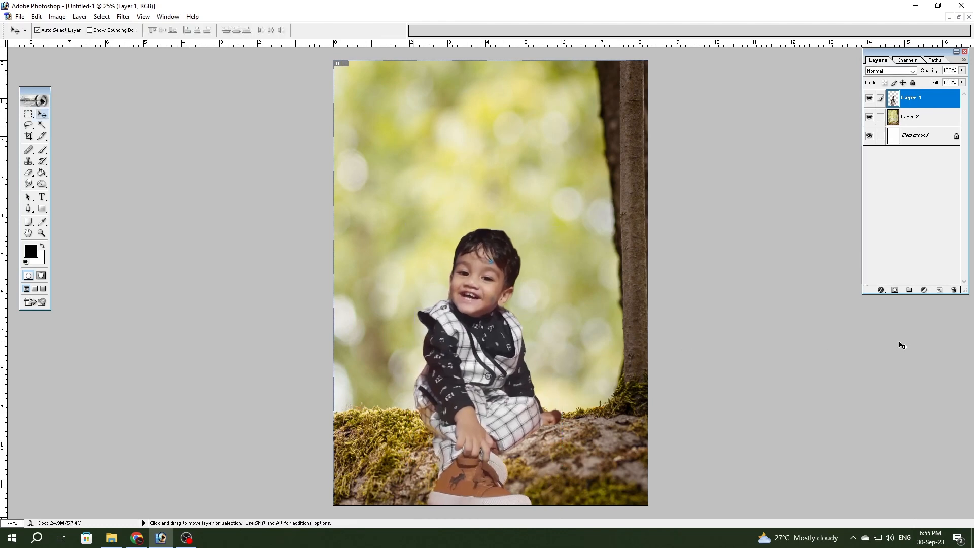
Increase the boy layer's contrast with Levels, setting the white input level to 230 and raising the black input level.
key(ctrl+l)
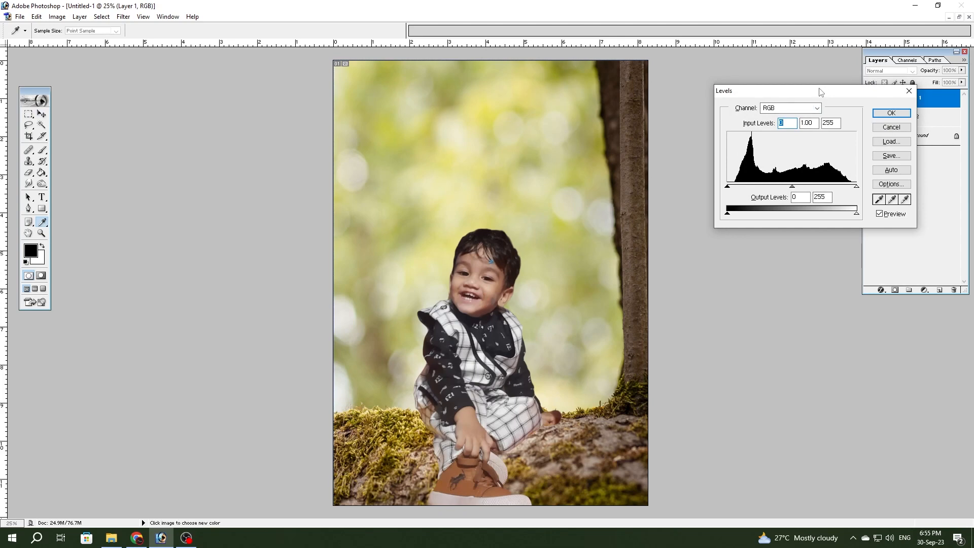
drag(820, 91, 691, 210)
drag(727, 305, 659, 307)
drag(597, 306, 604, 309)
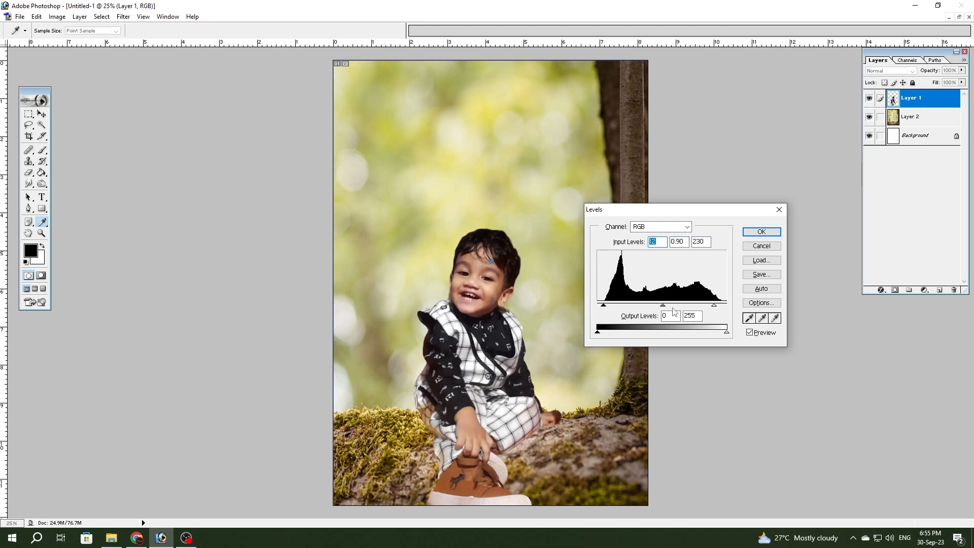
drag(663, 307, 601, 308)
click(761, 231)
key(v)
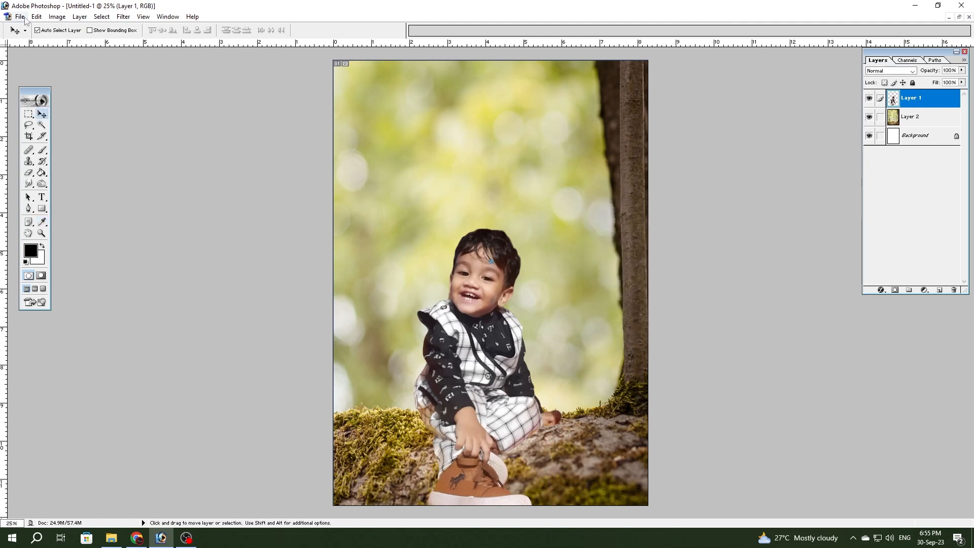
Shift the boy layer's midtones slightly toward cyan with Color Balance.
click(57, 16)
mouse_move(81, 44)
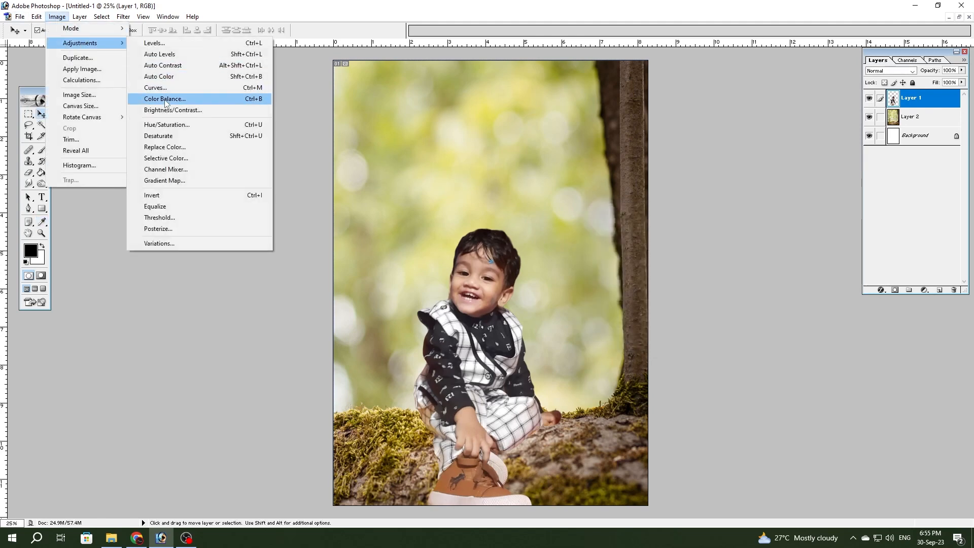
click(167, 98)
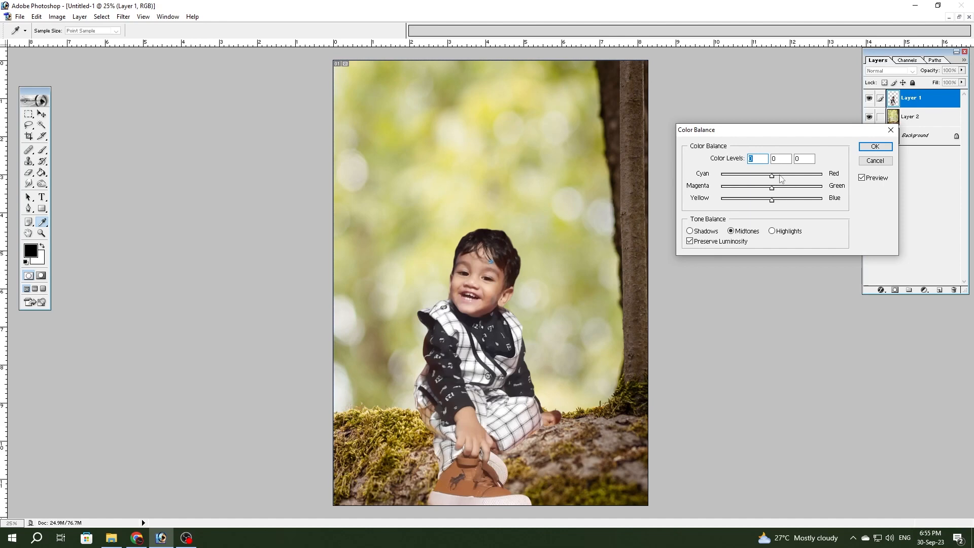
mouse_move(771, 175)
mouse_down()
mouse_move(751, 210)
mouse_move(768, 178)
mouse_move(754, 180)
mouse_move(766, 181)
mouse_up()
key(Return)
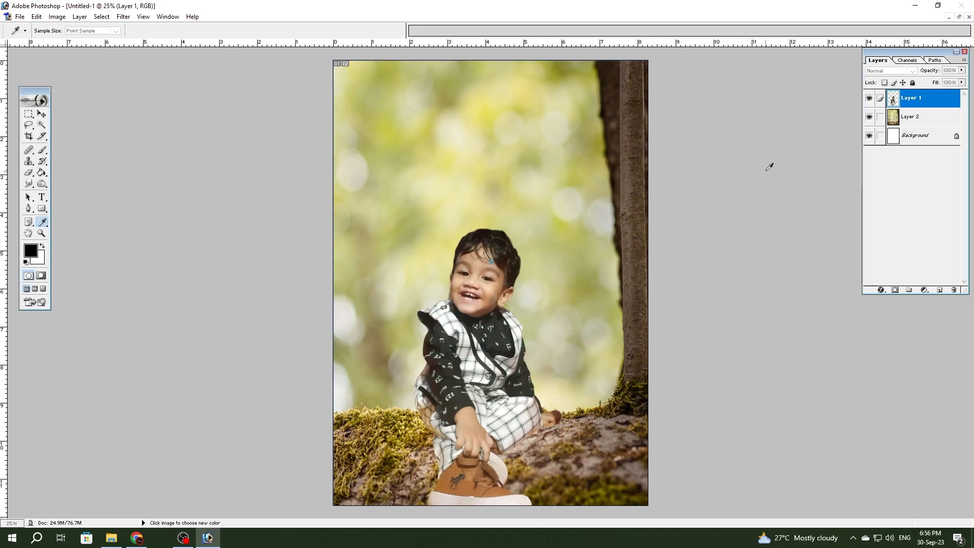
key(ctrl+b)
drag(805, 130, 743, 192)
click(810, 202)
key(v)
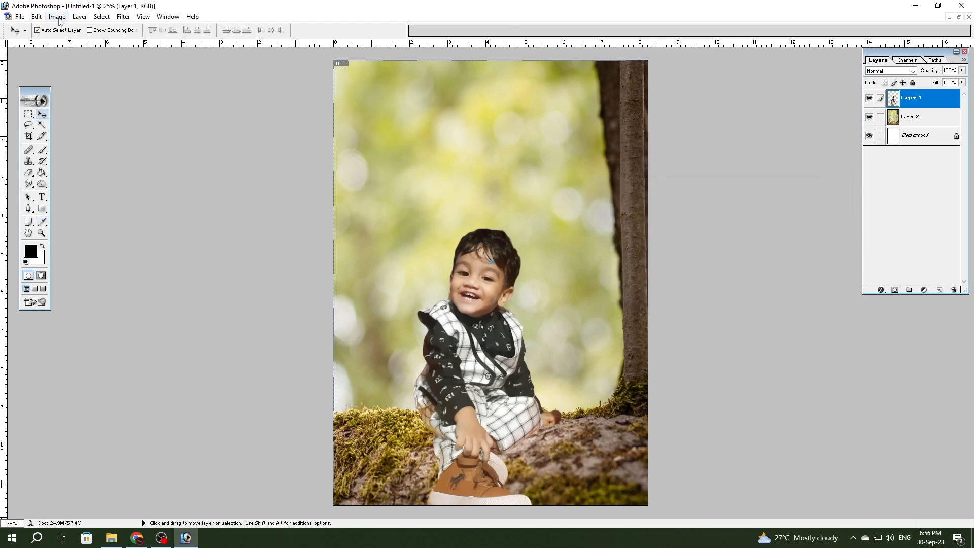
Deepen the boy layer's Blacks with Selective Color by setting Black to +25%.
click(58, 17)
mouse_move(76, 42)
click(180, 164)
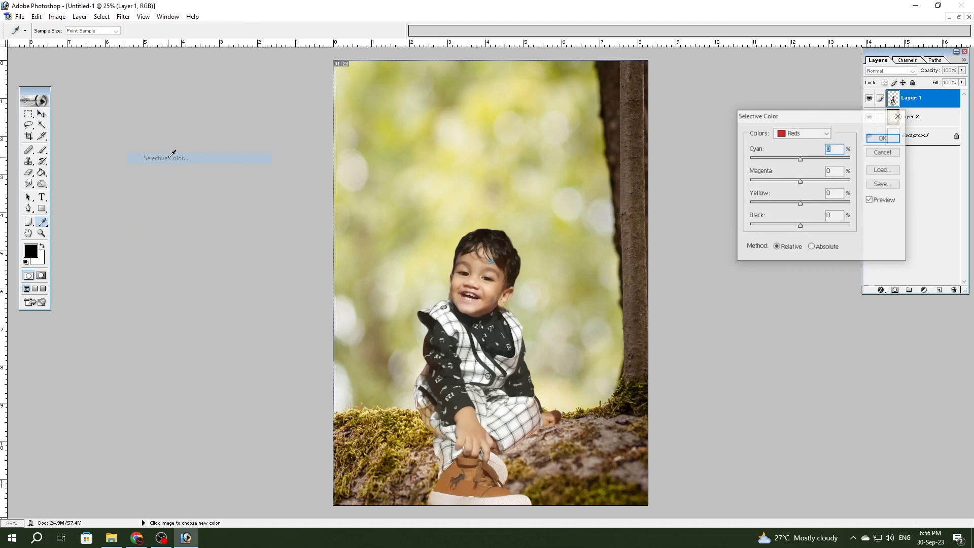
click(786, 133)
click(797, 219)
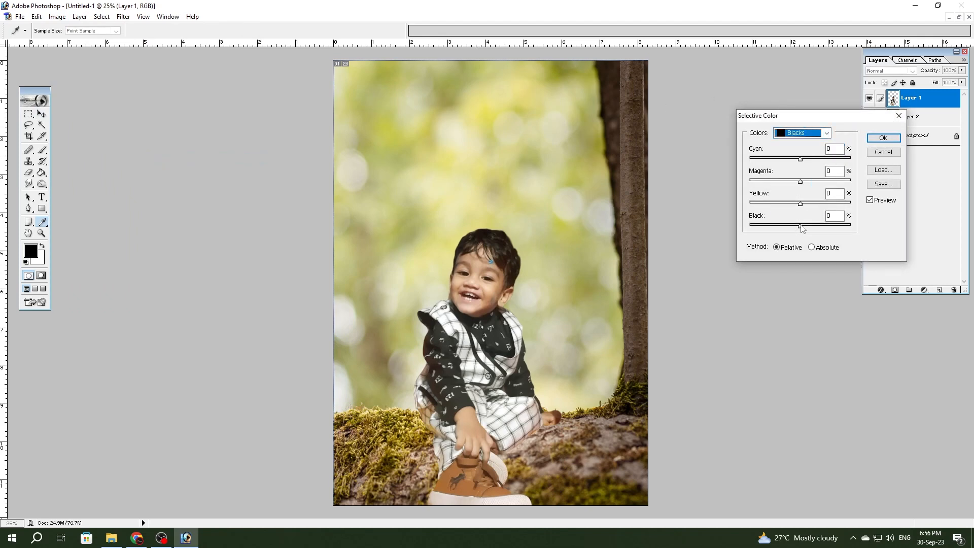
mouse_move(801, 226)
mouse_down()
mouse_move(825, 226)
mouse_move(812, 236)
mouse_up()
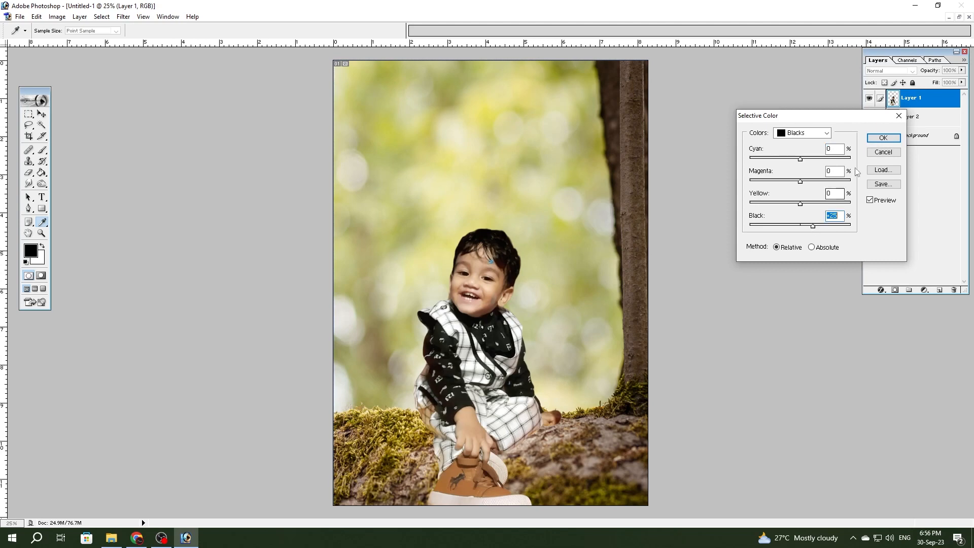
click(882, 138)
Sample the boy's forehead skin tone and smooth the forehead with a soft 60 px brush.
key(z)
click(501, 400)
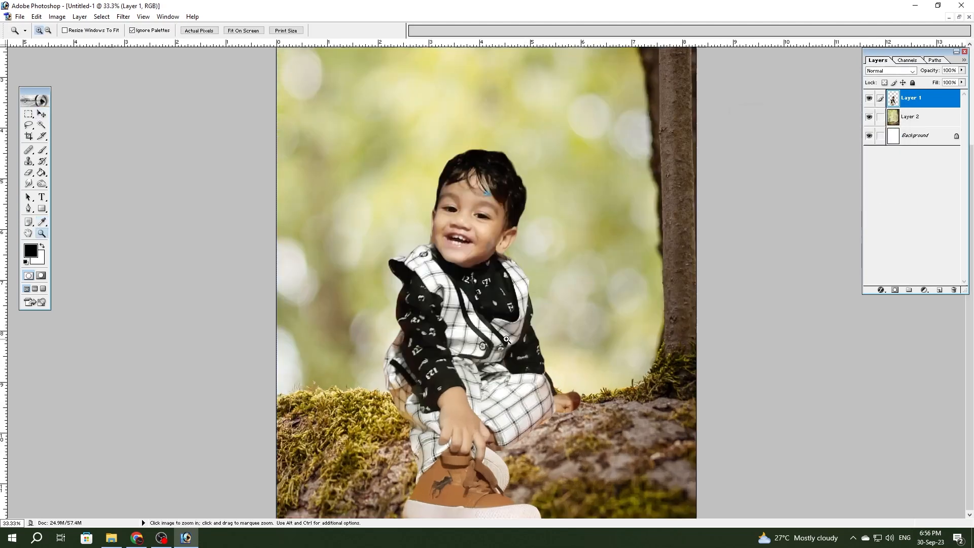
click(492, 234)
click(456, 300)
click(459, 297)
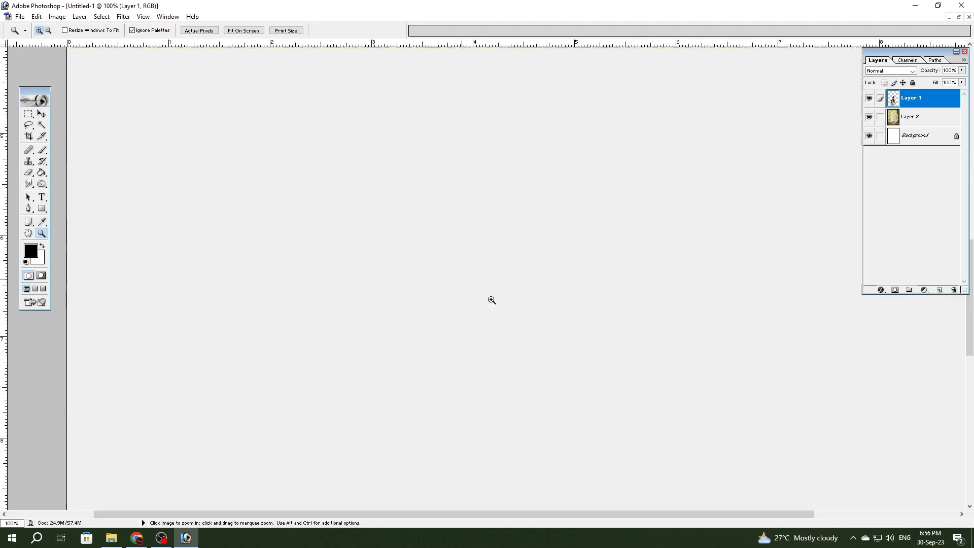
key(b)
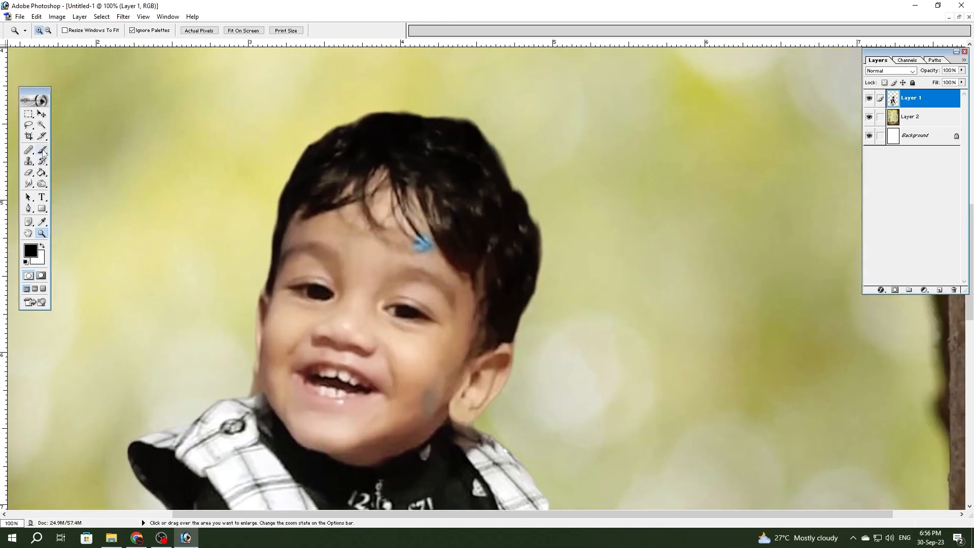
alt+click(364, 259)
key(bracketright)
key(bracketright)
key(bracketright)
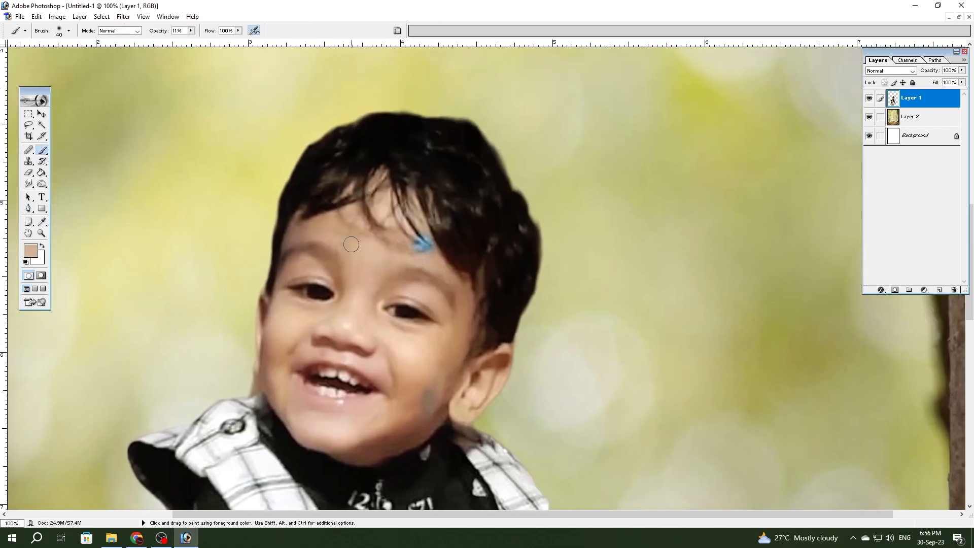
mouse_move(312, 228)
mouse_down()
mouse_move(280, 256)
mouse_move(370, 250)
mouse_up()
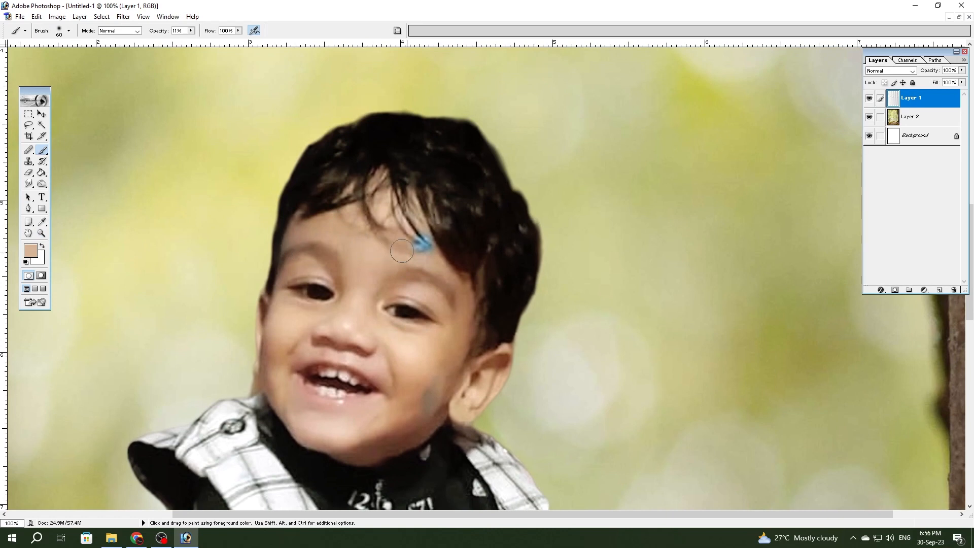
Paint the sampled skin tone over the discoloured cheek, mouth area and chin, reducing the brush to 50 px.
drag(449, 378, 378, 426)
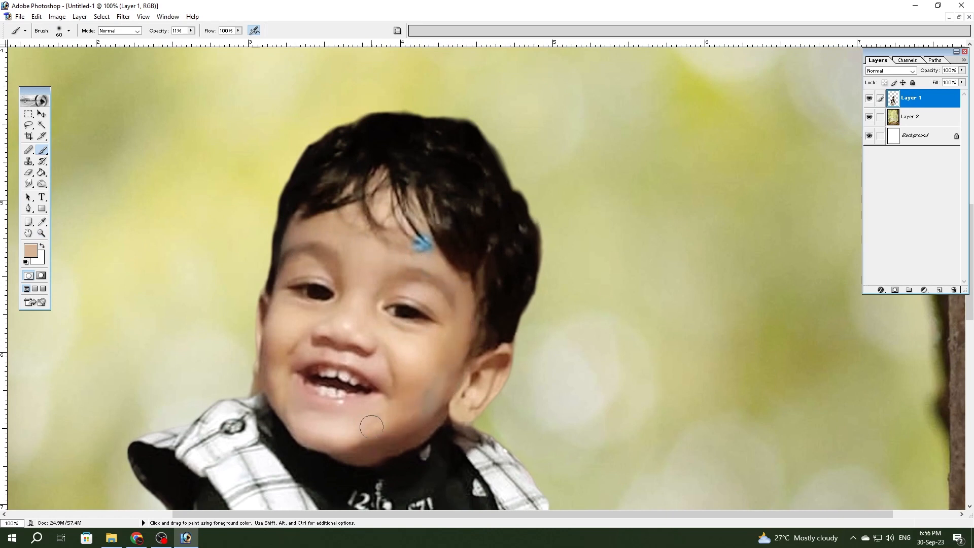
key(bracketleft)
mouse_move(336, 350)
mouse_down()
mouse_move(281, 347)
mouse_move(282, 362)
mouse_move(275, 349)
mouse_move(321, 426)
mouse_up()
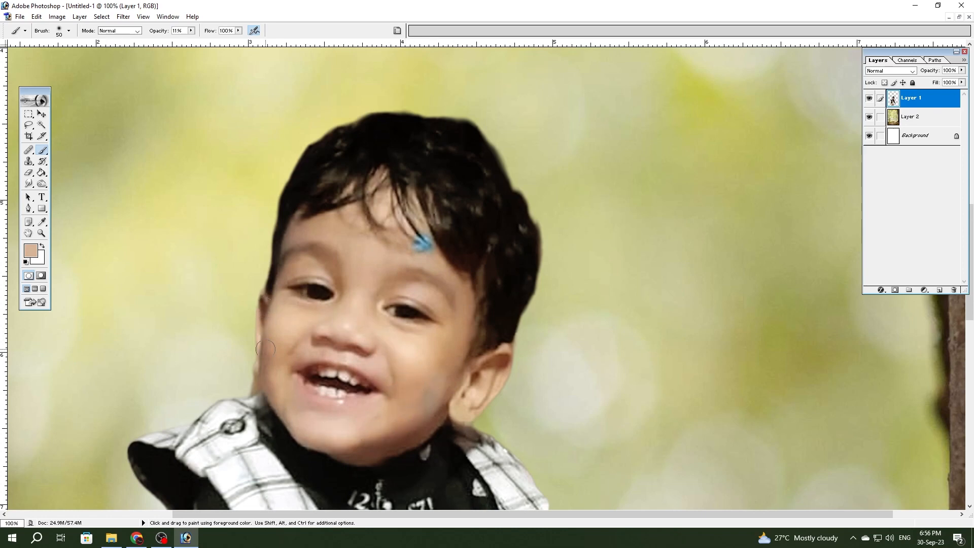
mouse_move(456, 409)
mouse_down()
mouse_move(428, 428)
mouse_move(340, 454)
mouse_move(302, 426)
mouse_up()
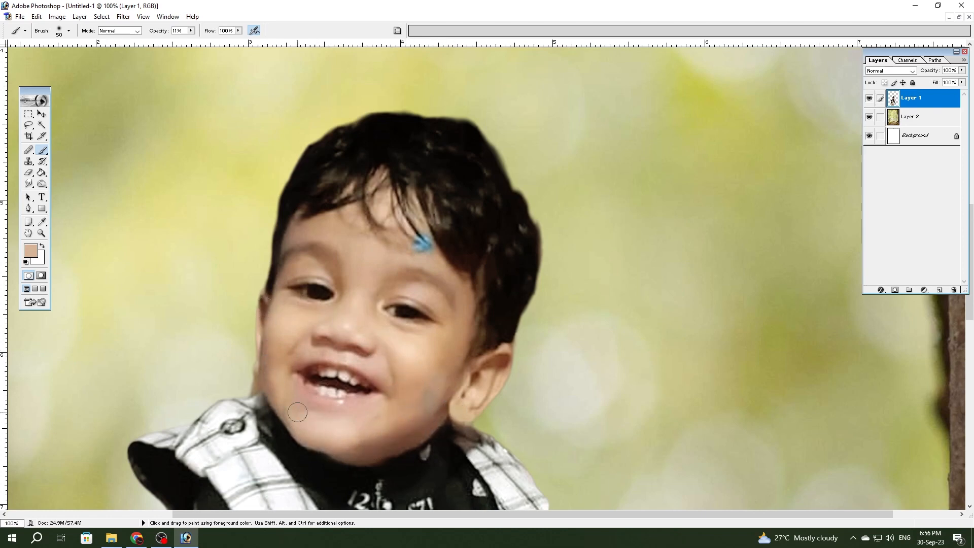
Select the Eraser tool.
scroll(413, 384, down, 2)
scroll(412, 385, left, 3)
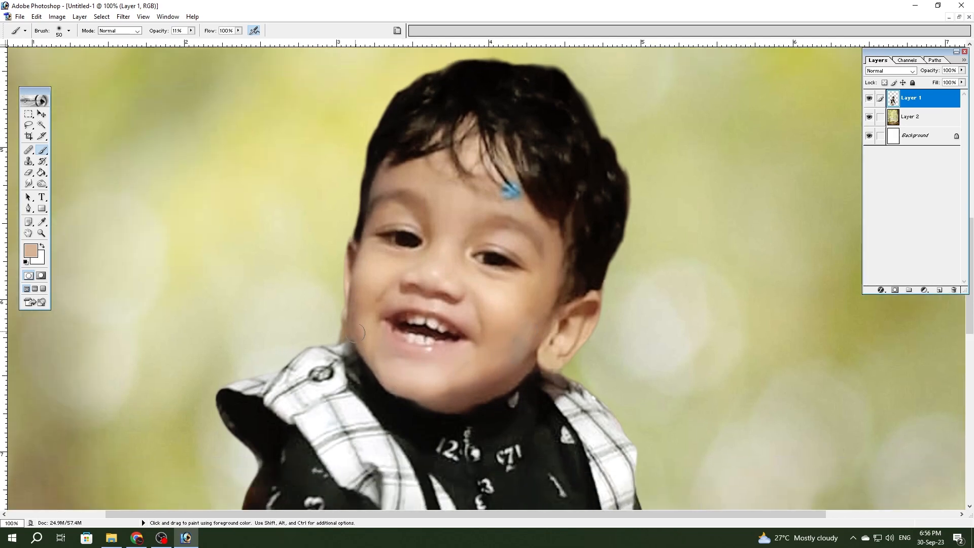
click(28, 173)
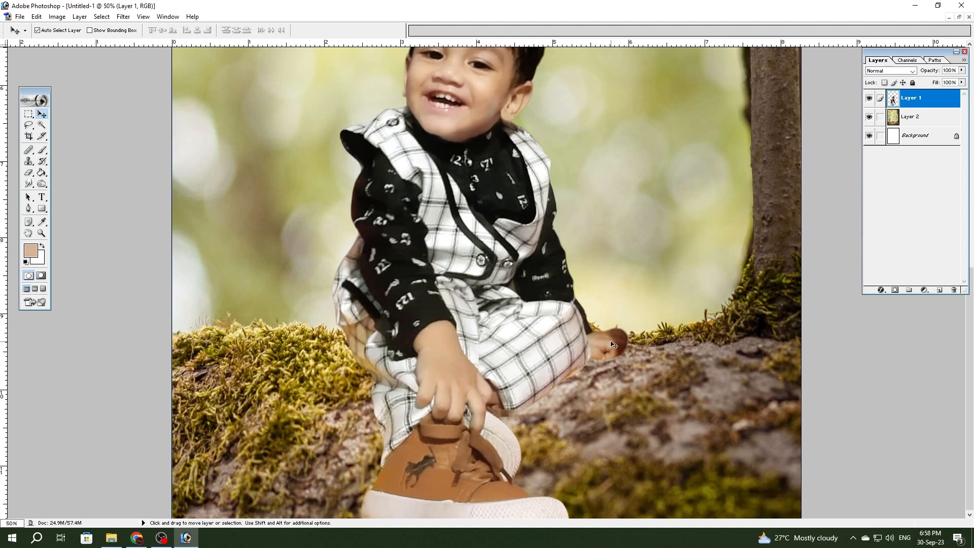
right_click(911, 100)
click(896, 116)
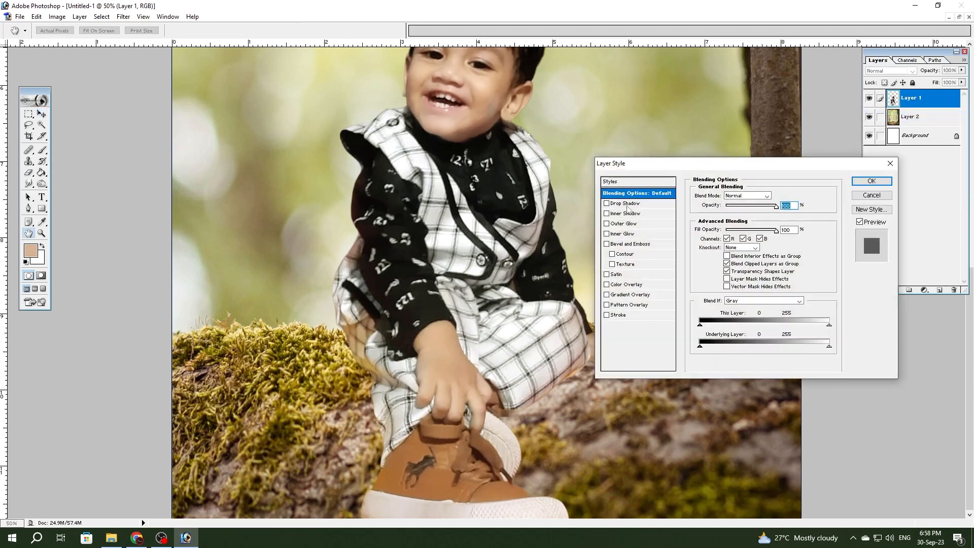
click(626, 205)
drag(692, 165, 745, 74)
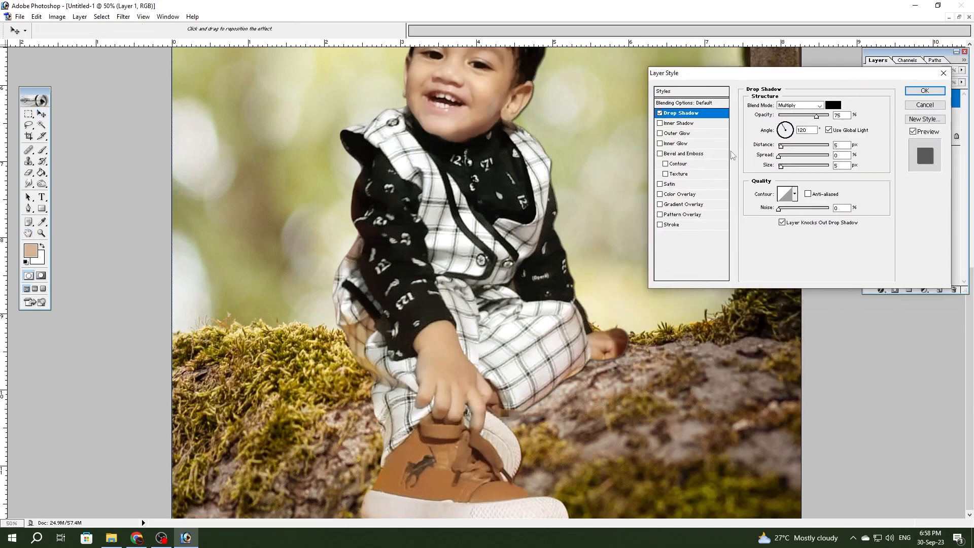
drag(786, 148, 787, 171)
click(781, 126)
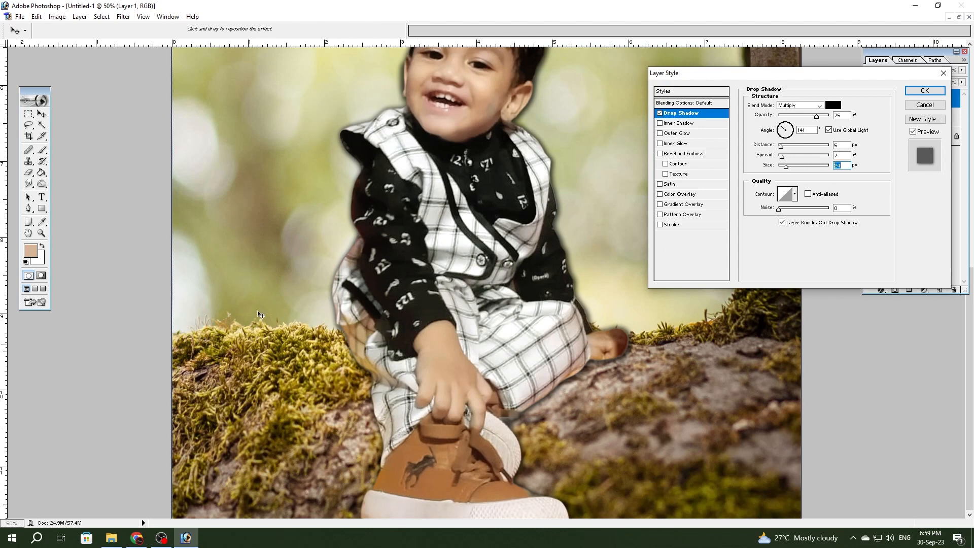
drag(783, 155, 782, 158)
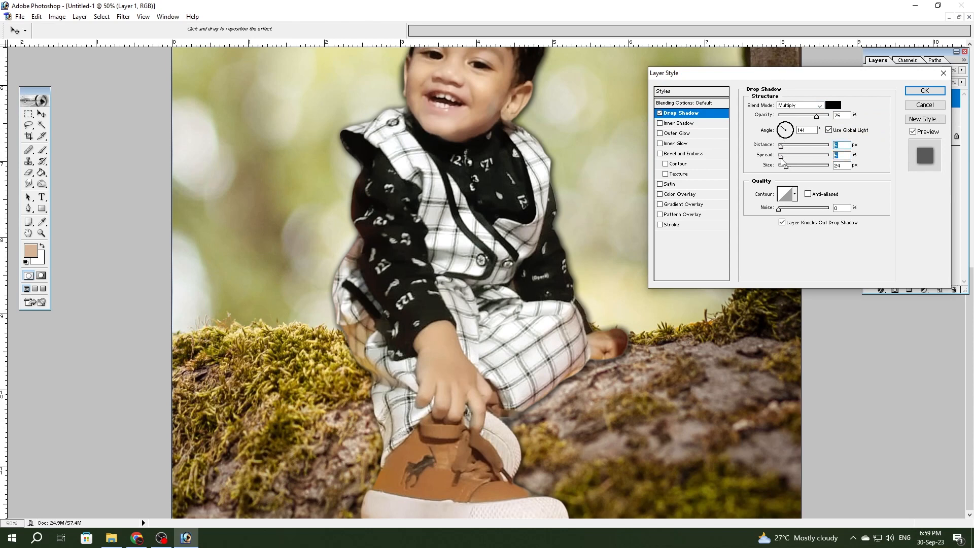
mouse_move(781, 158)
mouse_down()
mouse_move(792, 159)
mouse_move(774, 162)
mouse_move(786, 169)
mouse_up()
click(786, 167)
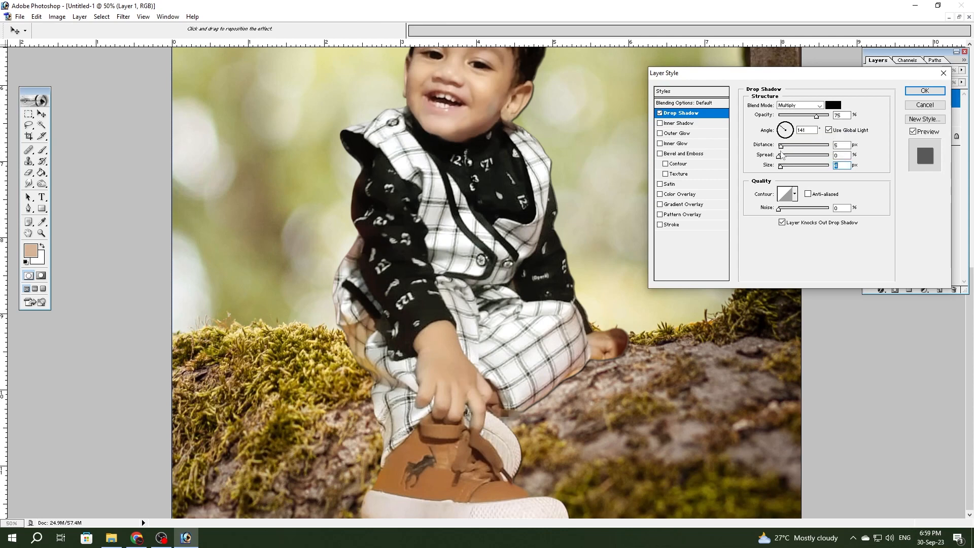
click(780, 155)
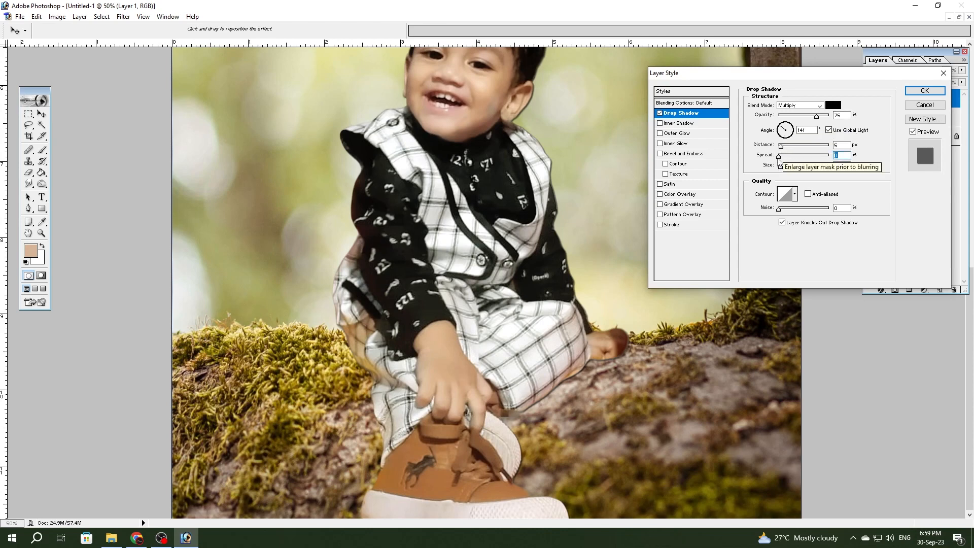
drag(781, 156, 755, 159)
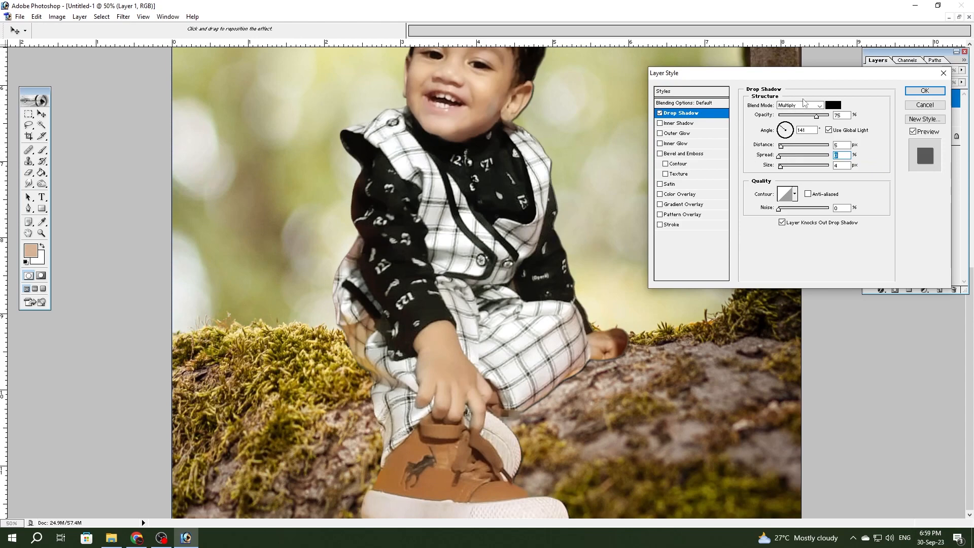
click(924, 105)
Move the boy slightly down and to the left so he sits lower on the mossy log.
scroll(505, 243, up, 3)
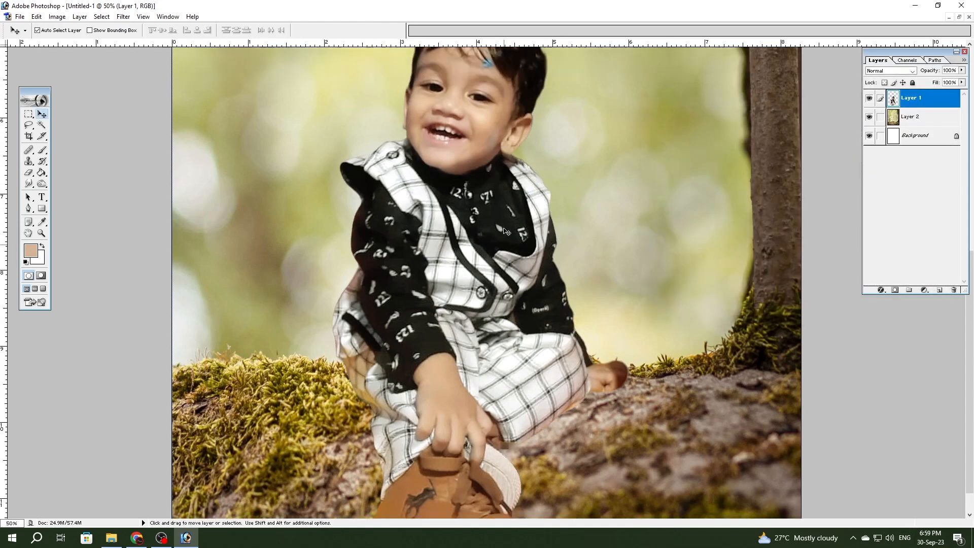
key(z)
right_click(506, 210)
click(538, 265)
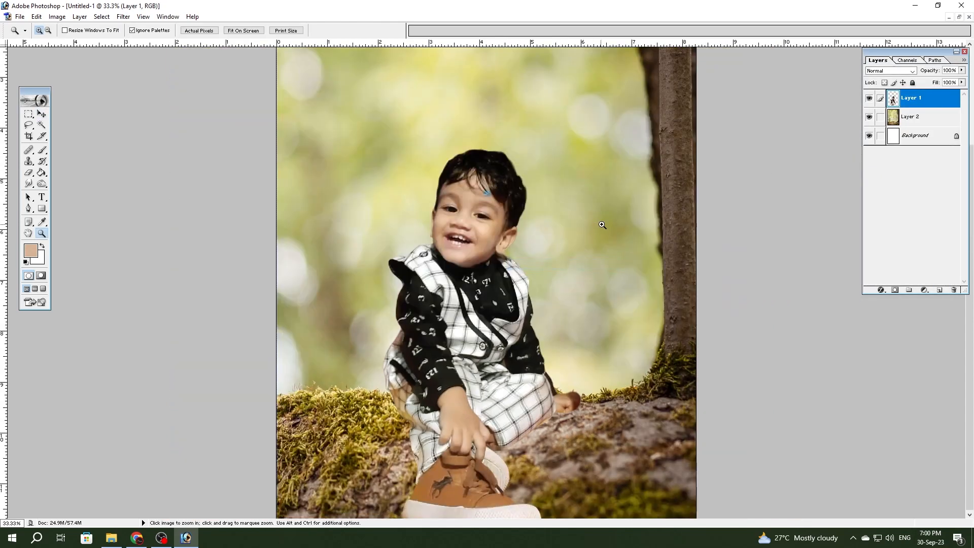
key(v)
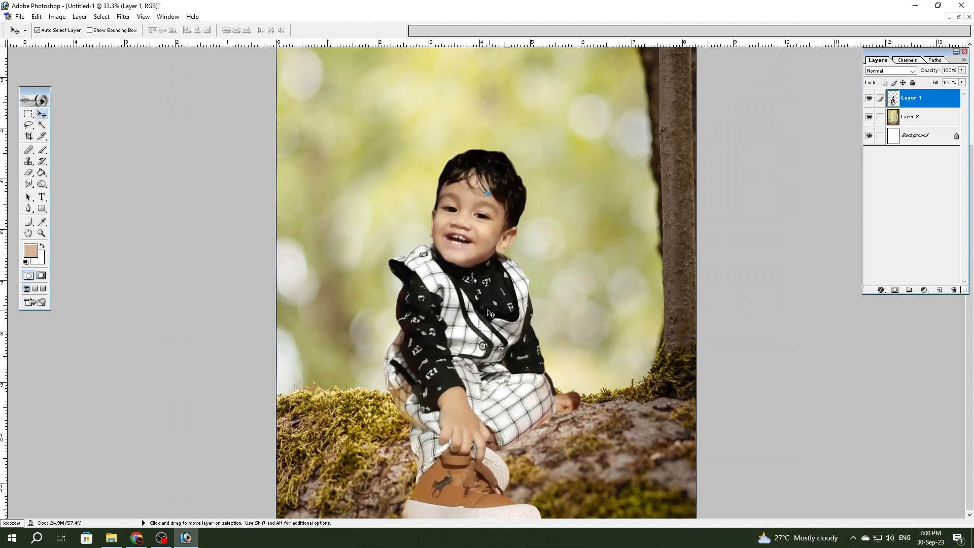
mouse_move(480, 341)
mouse_down()
mouse_move(441, 342)
mouse_move(501, 369)
mouse_move(476, 344)
mouse_up()
Save the composite as Untitled-1.psd in the WhatsApp folder, keeping the Photoshop format and its layers.
key(z)
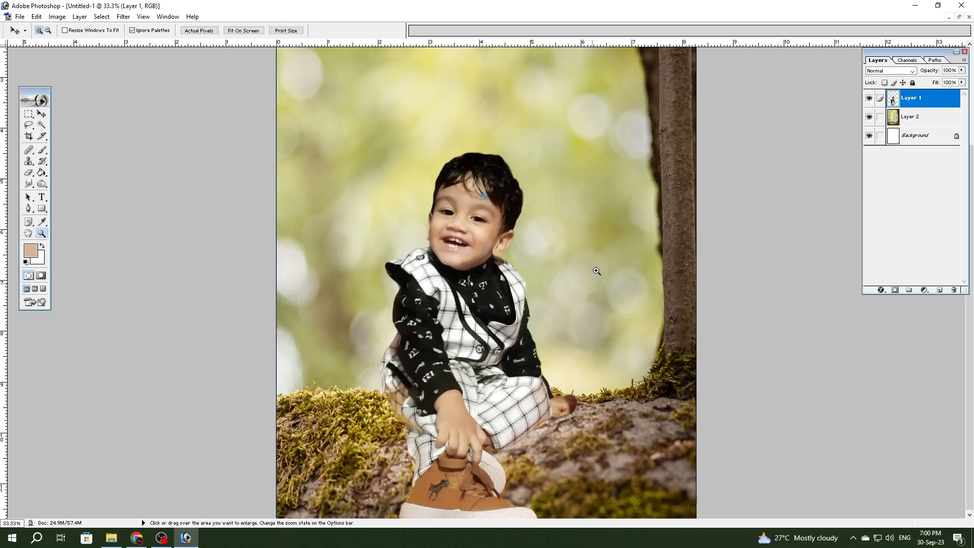
right_click(615, 229)
click(624, 287)
key(ctrl)
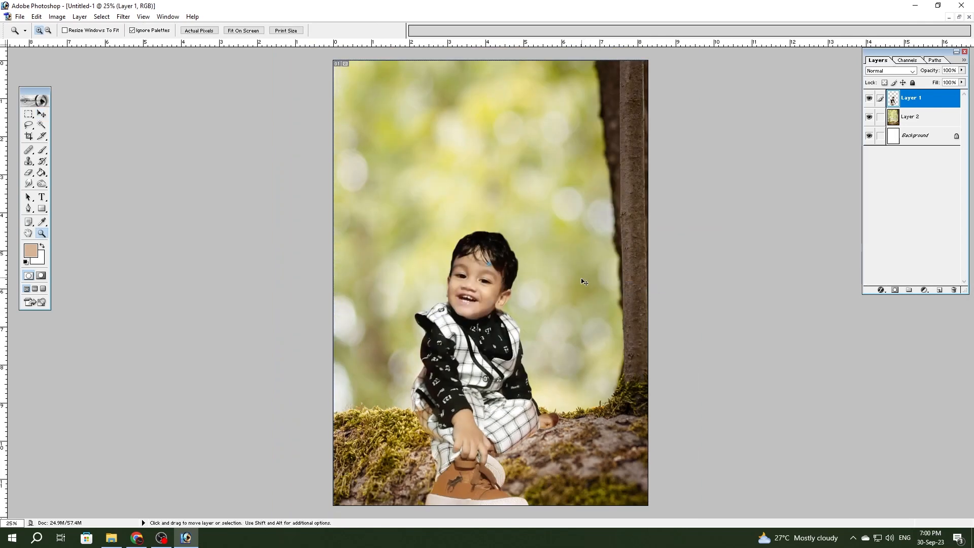
key(ctrl+s)
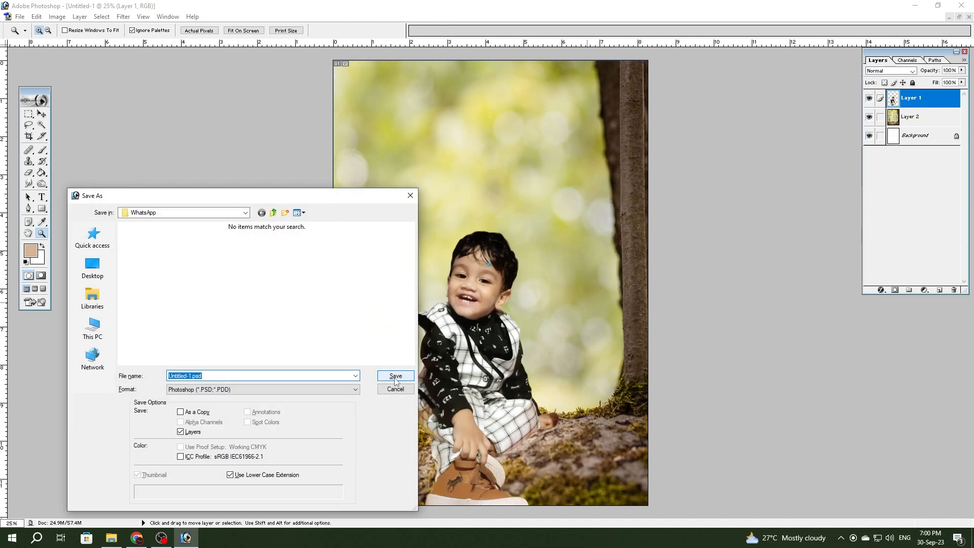
click(395, 376)
Raise the saturation of the forest layer (Layer 2) to +19 with Hue/Saturation.
key(i)
key(alt+bracketleft)
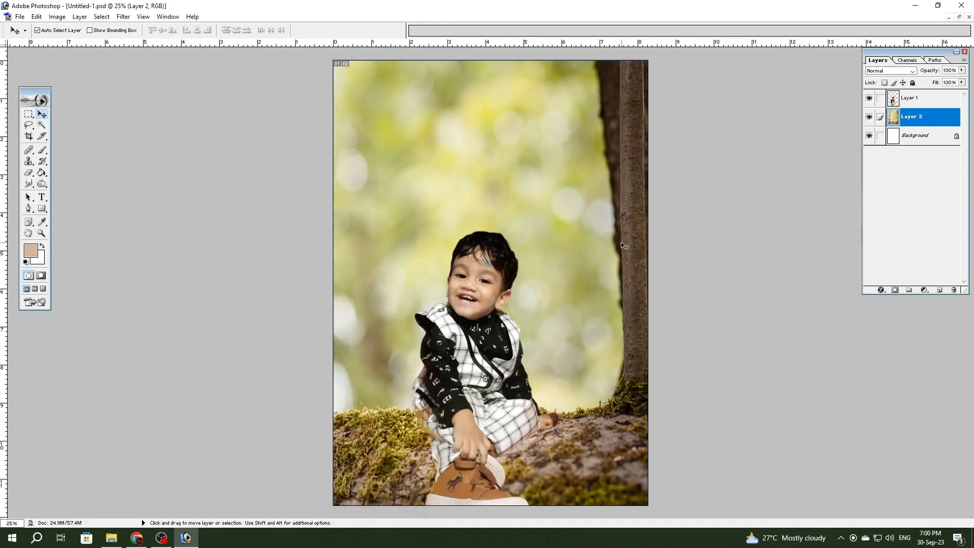
key(ctrl+u)
drag(817, 389, 762, 402)
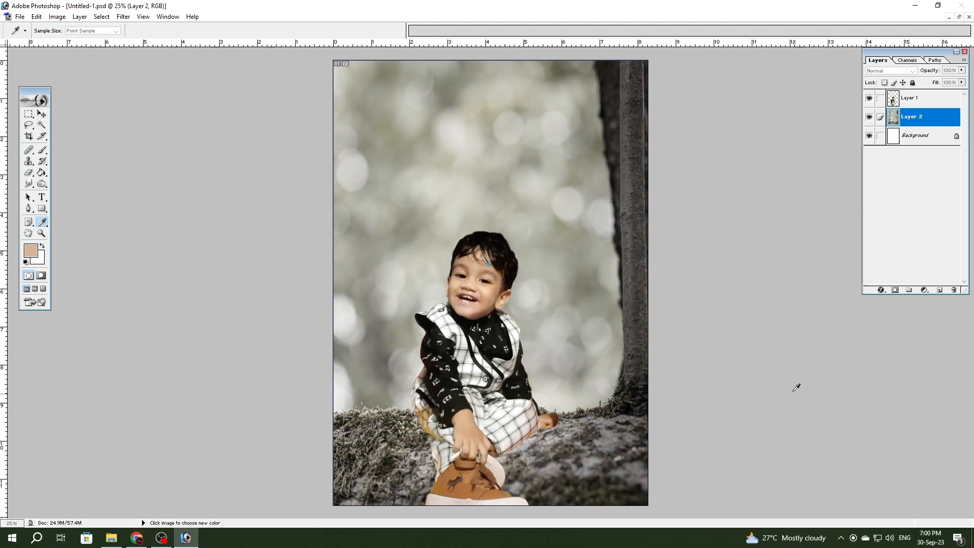
mouse_move(813, 385)
mouse_down()
mouse_move(776, 387)
mouse_move(829, 389)
mouse_up()
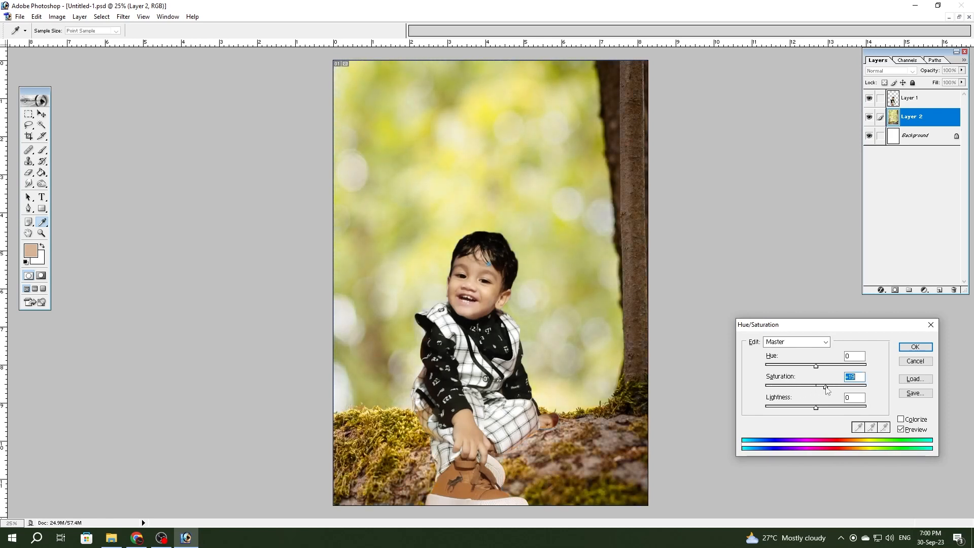
key(Return)
key(v)
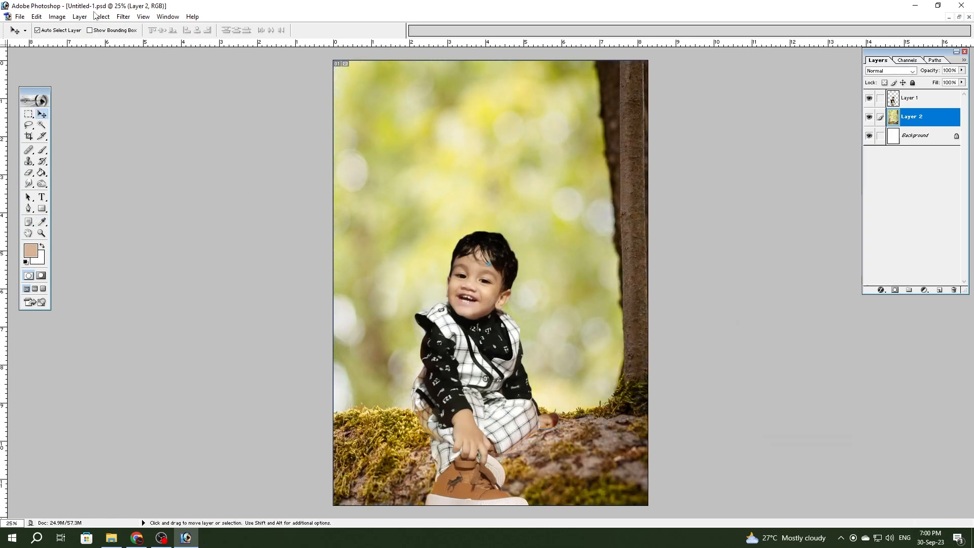
Apply Color Balance to the forest layer's midtones with color levels +9, +21 and 0.
click(57, 17)
mouse_move(77, 46)
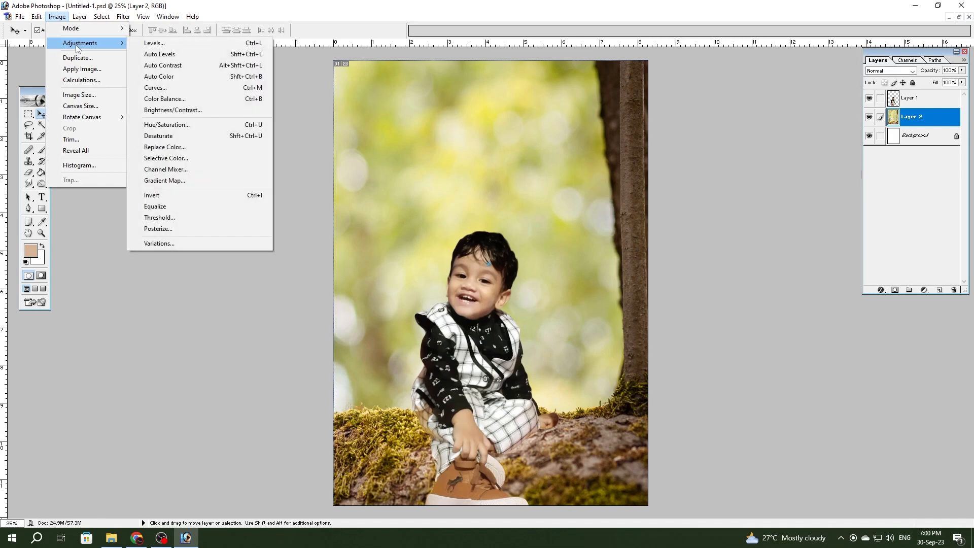
click(165, 99)
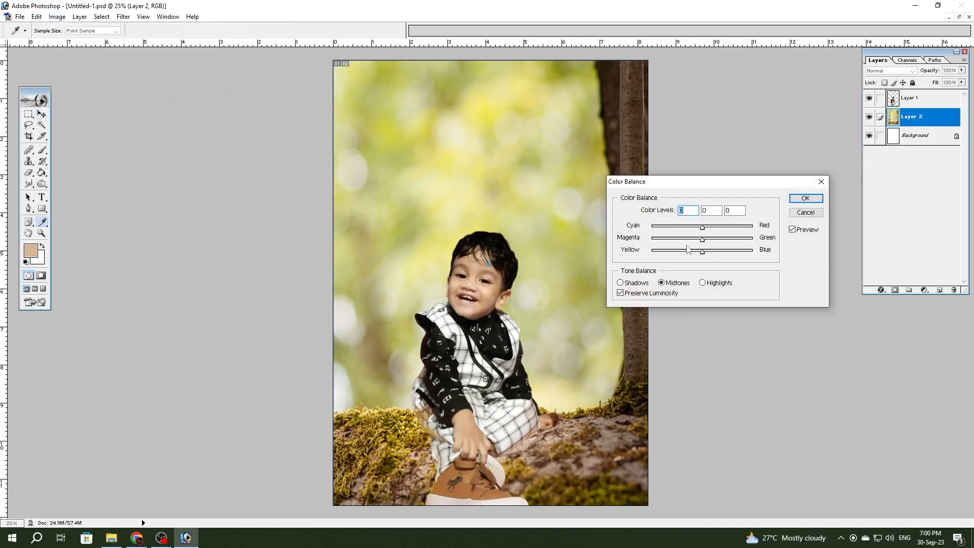
drag(700, 242, 707, 262)
drag(703, 229, 692, 253)
key(Tab)
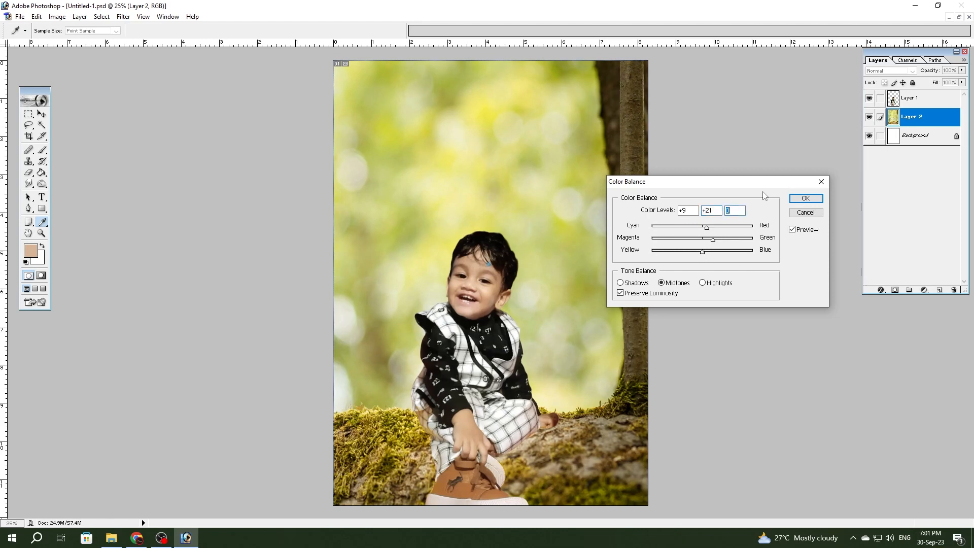
click(804, 198)
key(v)
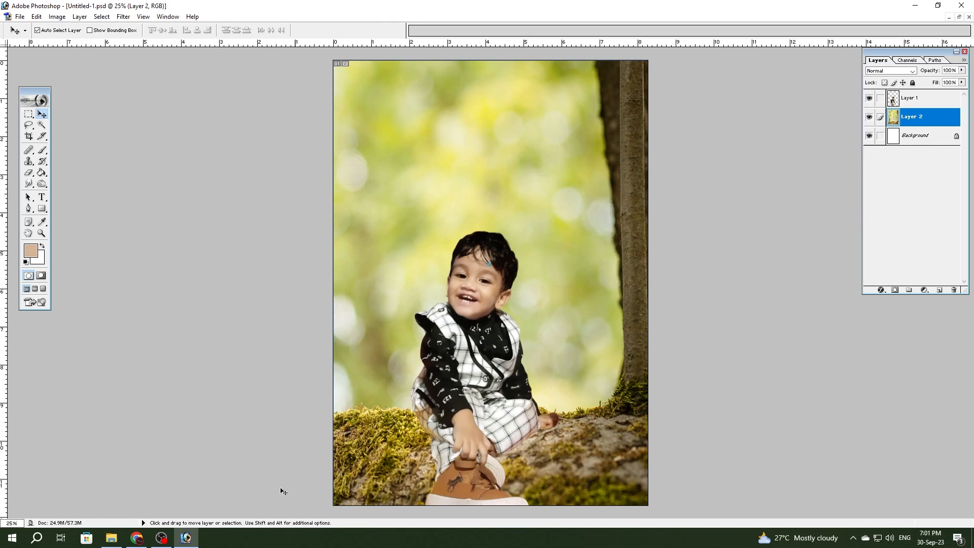
Add the text "The RED & WHITE" in Arial Bold on the forest beside the boy's head and colour it white.
click(42, 196)
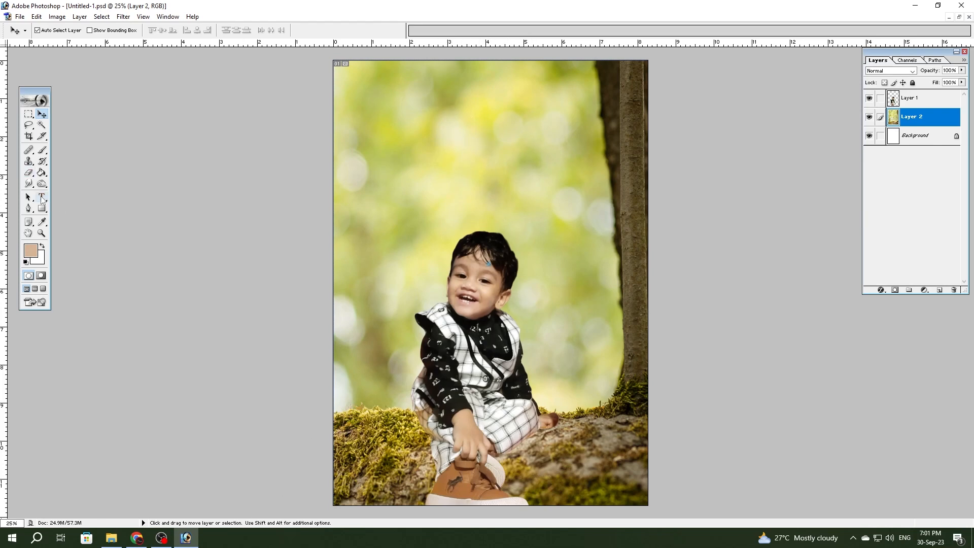
click(361, 242)
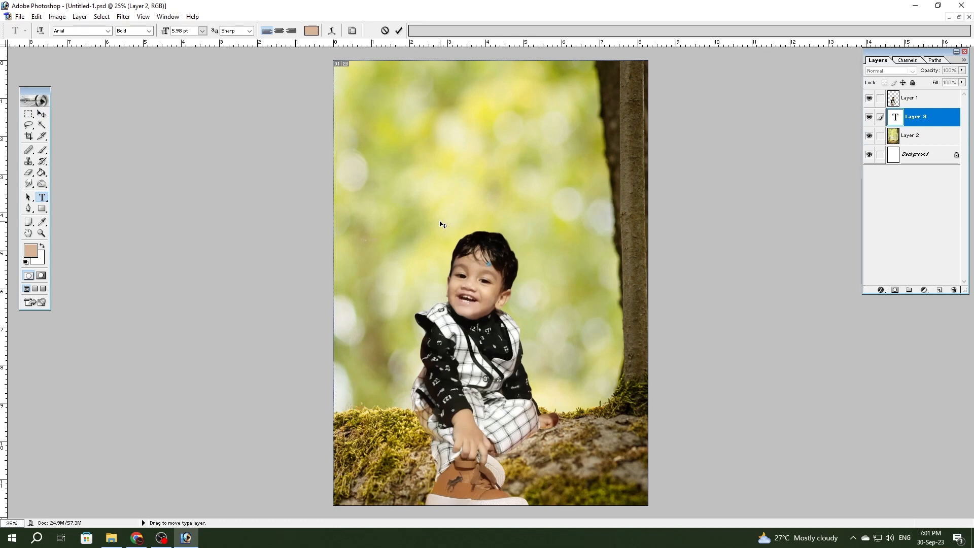
key(ctrl+a)
click(311, 31)
click(576, 151)
click(795, 145)
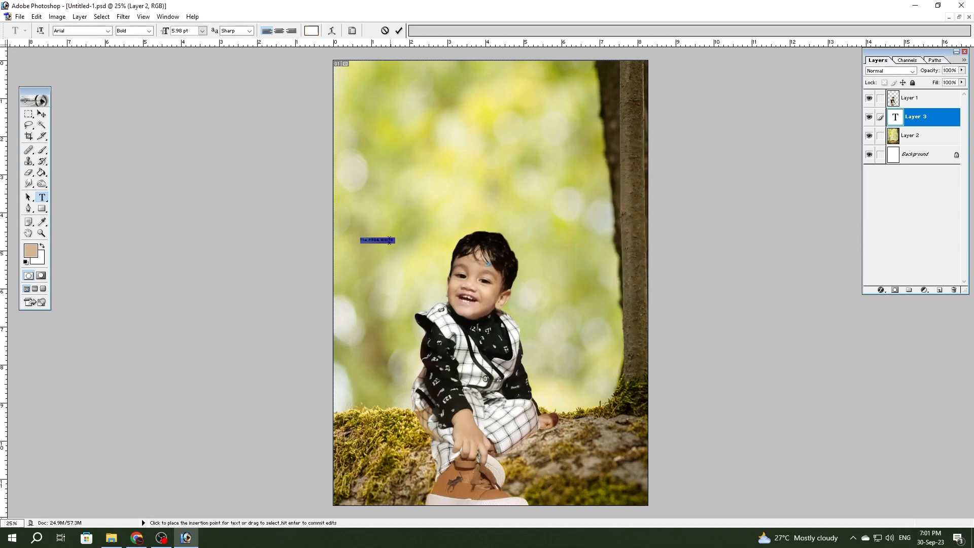
Move the white text down level with the boy's face and enlarge its font size.
drag(384, 200, 381, 228)
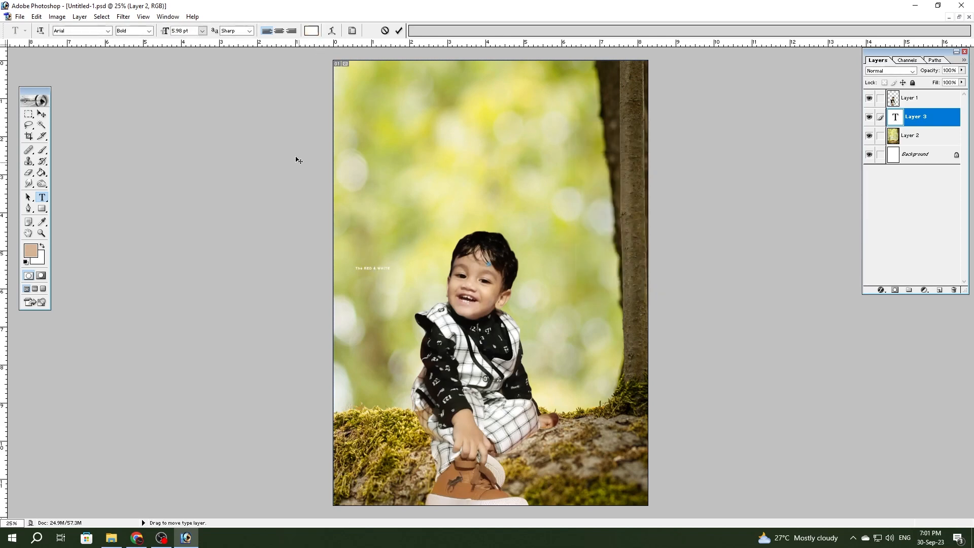
key(ctrl+a)
click(202, 31)
click(196, 90)
click(42, 113)
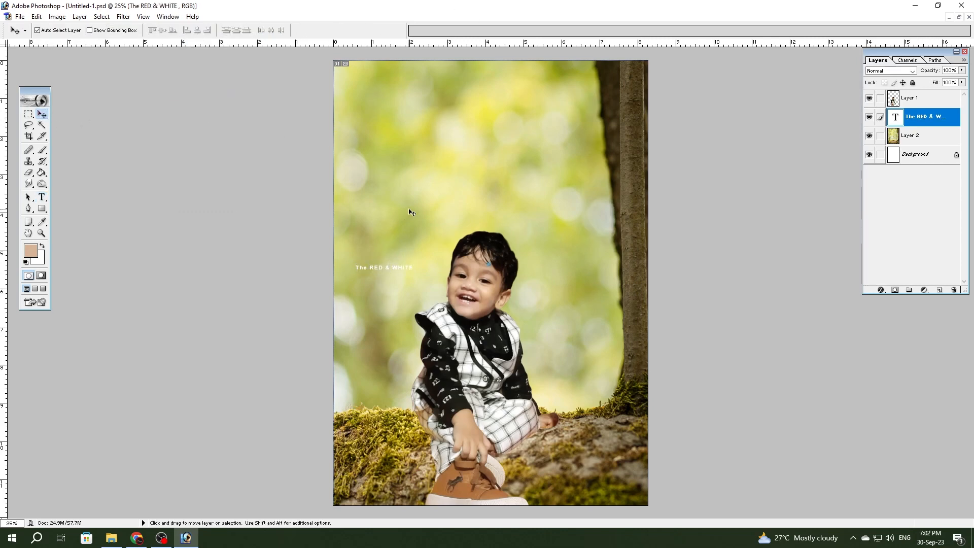
Rotate the text 90° clockwise and shift it left to about X 115 px, close to the canvas edge.
key(ctrl+t)
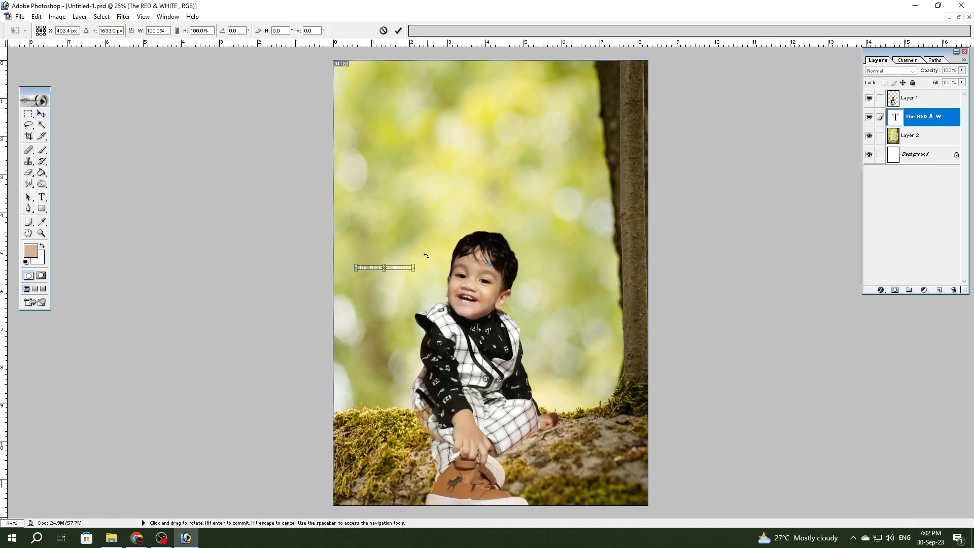
right_click(402, 267)
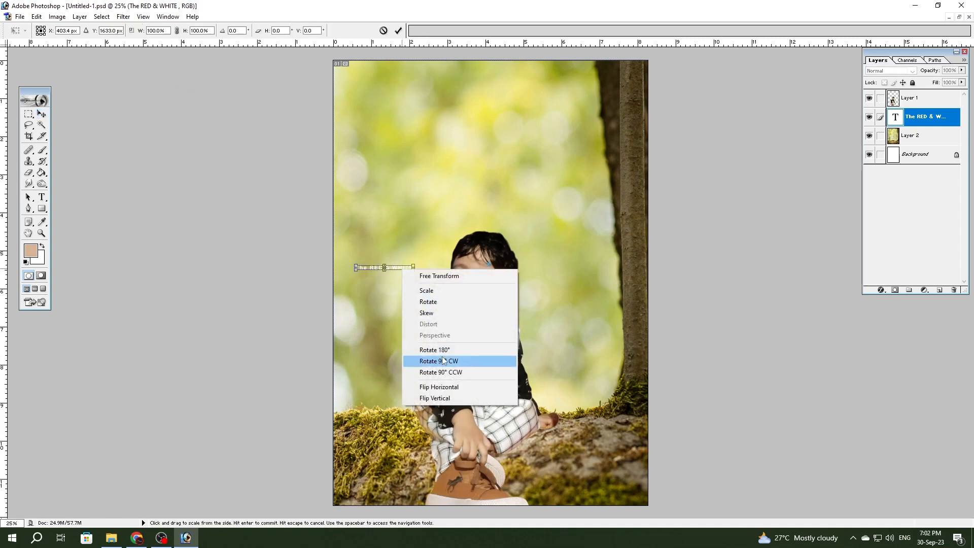
click(424, 360)
key(shift+Left)
key(shift+Left)
key(shift+Left)
key(shift+Left)
key(shift+Left)
key(shift+Left)
key(shift+Left)
key(shift+Left)
key(shift+Left)
key(shift+Left)
key(shift+Left)
key(shift+Left)
key(shift+Left)
key(shift+Left)
key(shift+Left)
key(shift+Left)
key(shift+Left)
key(shift+Left)
key(shift+Left)
key(shift+Left)
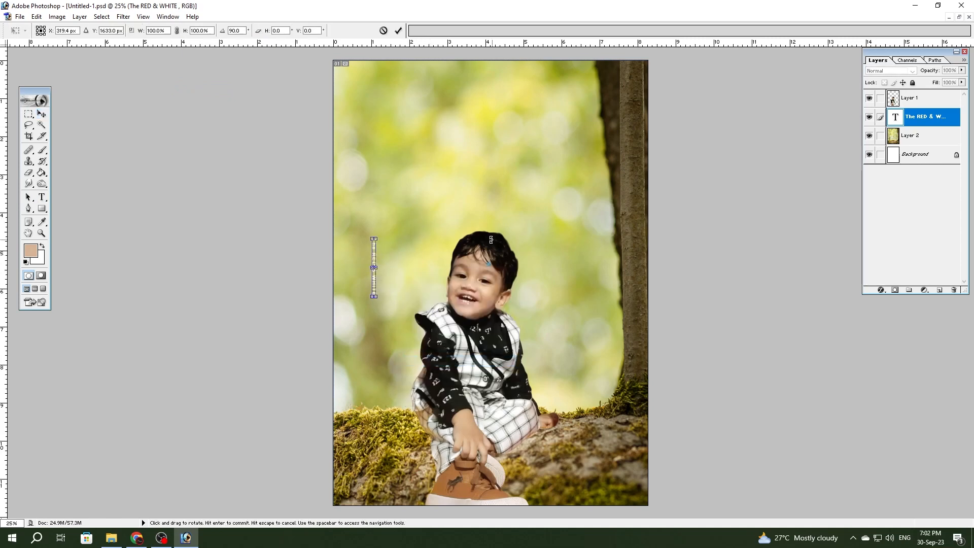
Move the vertical text down to about Y 2445 px, just above the moss.
key(shift+Down)
key(shift+Down)
key(shift+Down)
key(shift+Down)
key(shift+Down)
key(shift+Down)
key(shift+Down)
key(shift+Down)
key(shift+Down)
key(shift+Down)
key(shift+Down)
key(shift+Down)
key(shift+Down)
key(shift+Down)
key(shift+Down)
key(shift+Down)
key(shift+Down)
key(shift+Down)
key(shift+Down)
key(shift+Down)
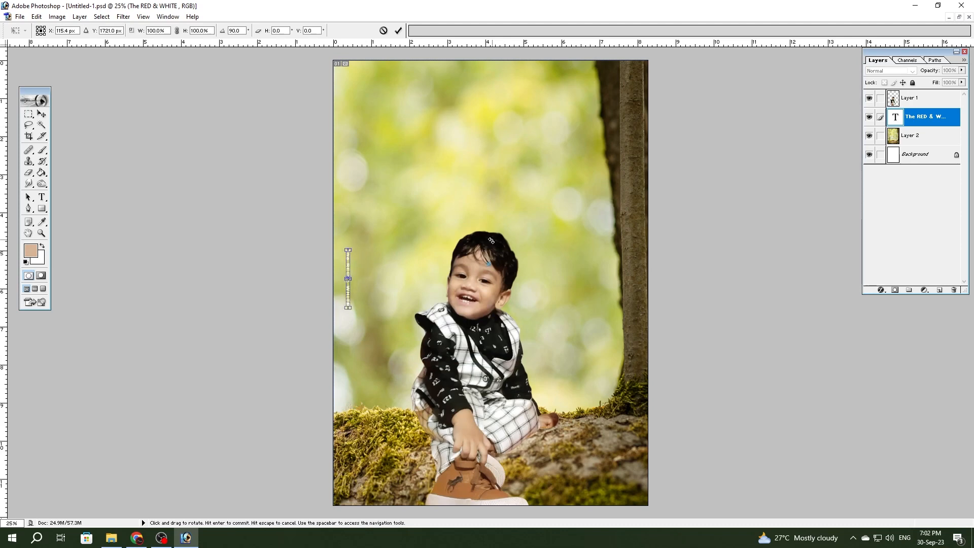
key(shift+Down)
key(shift+Down)
key(shift+Down)
key(shift+Down)
key(shift+Down)
key(shift+Down)
key(shift+Down)
key(shift+Down)
key(shift+Down)
key(shift+Down)
key(shift+Down)
key(shift+Down)
key(shift+Down)
key(shift+Down)
key(shift+Down)
key(shift+Down)
key(shift+Down)
key(shift+Down)
key(shift+Down)
key(shift+Down)
key(shift+Down)
key(shift+Down)
key(shift+Down)
key(shift+Down)
key(shift+Down)
key(shift+Down)
key(shift+Down)
key(shift+Down)
key(shift+Down)
key(shift+Down)
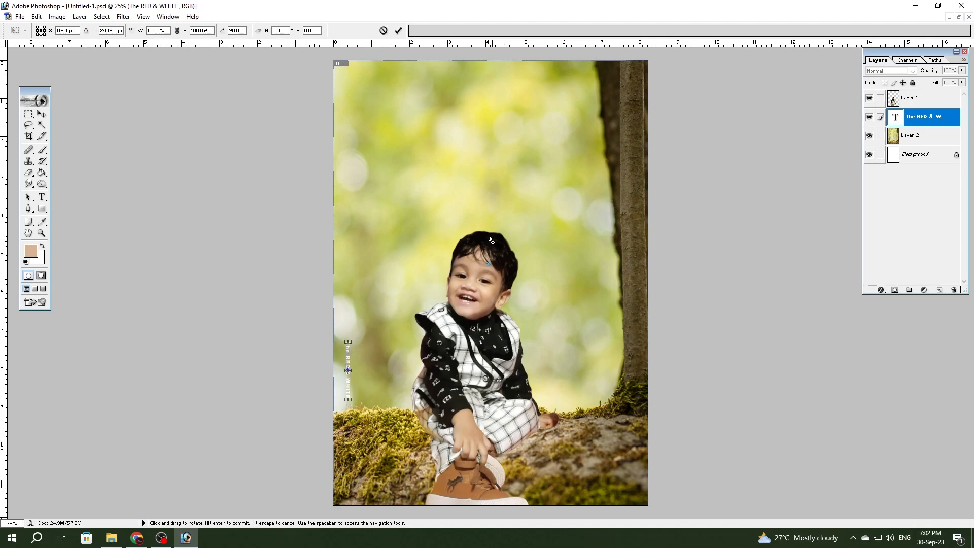
Nudge the vertical text to the right, away from the canvas edge, and apply the transform.
key(shift+Right)
key(shift+Right)
key(shift+Right)
key(shift+Right)
key(shift+Right)
key(shift+Right)
key(shift+Right)
key(Right)
key(Right)
key(Right)
key(Right)
key(Right)
key(Right)
key(Return)
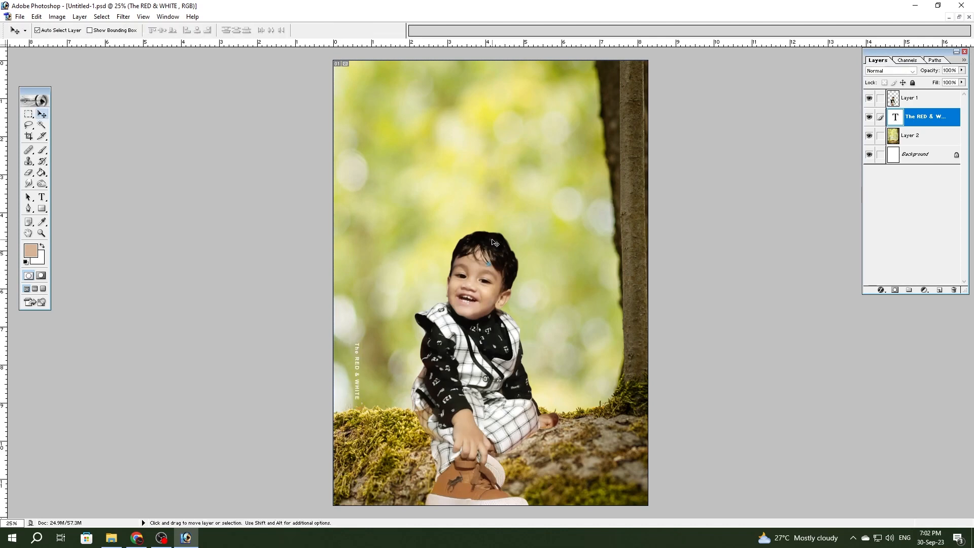
Lower the opacity of the "The RED & WHITE" text layer and save the document.
click(962, 71)
click(518, 216)
click(497, 262)
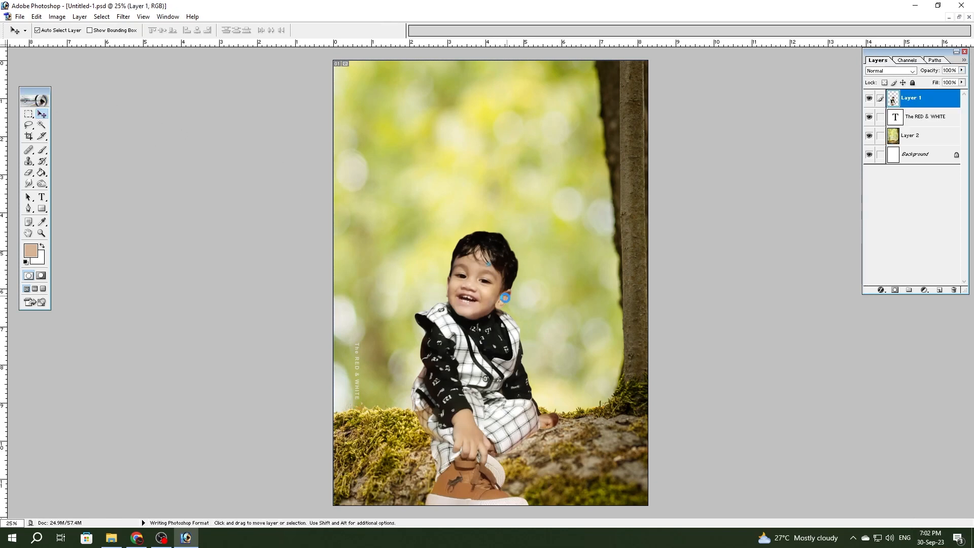
Arrange Untitled-1.psd and the original photo IMG-20230929-WA0009.jpg side by side in floating windows for a before-and-after comparison.
click(959, 17)
drag(536, 76, 186, 58)
double_click(591, 184)
double_click(209, 255)
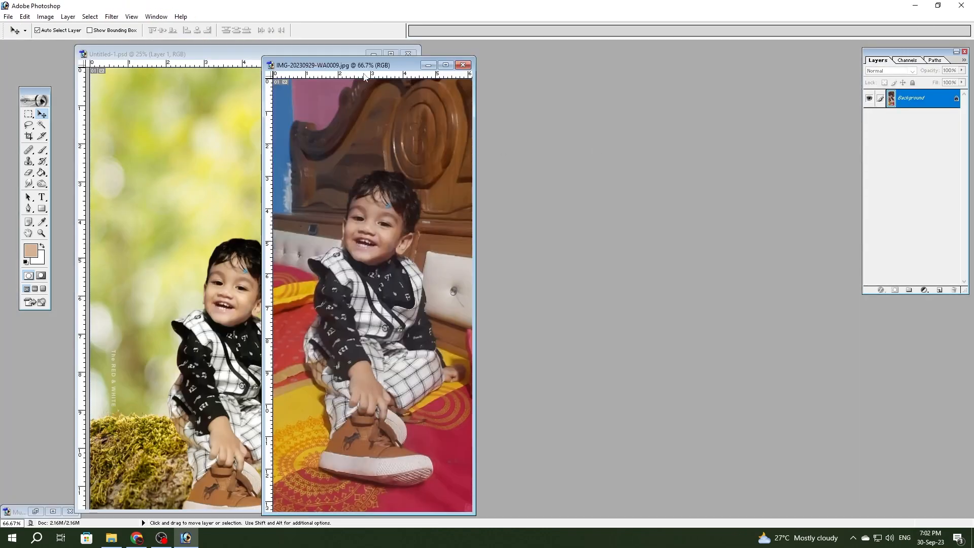
drag(364, 65, 608, 65)
click(307, 54)
drag(307, 50, 325, 44)
click(640, 66)
drag(639, 66, 574, 54)
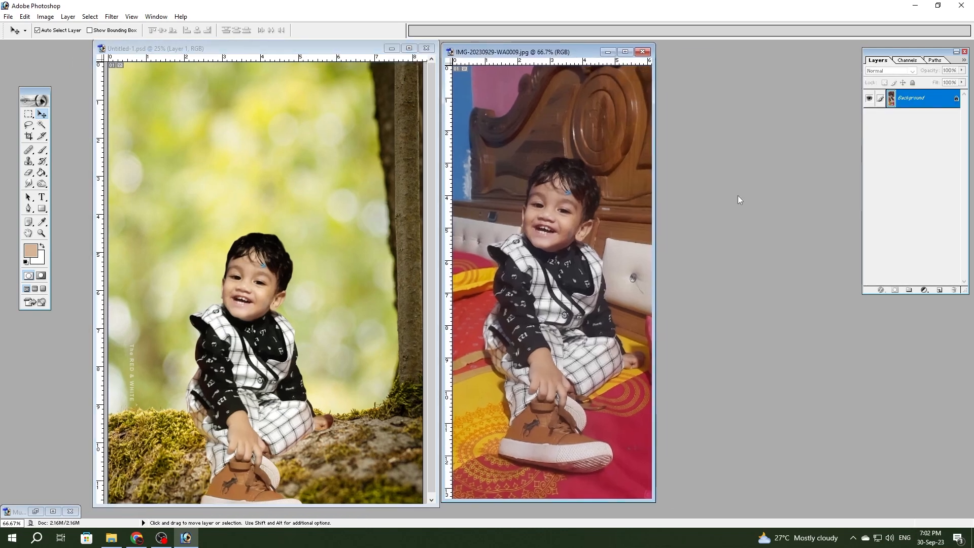